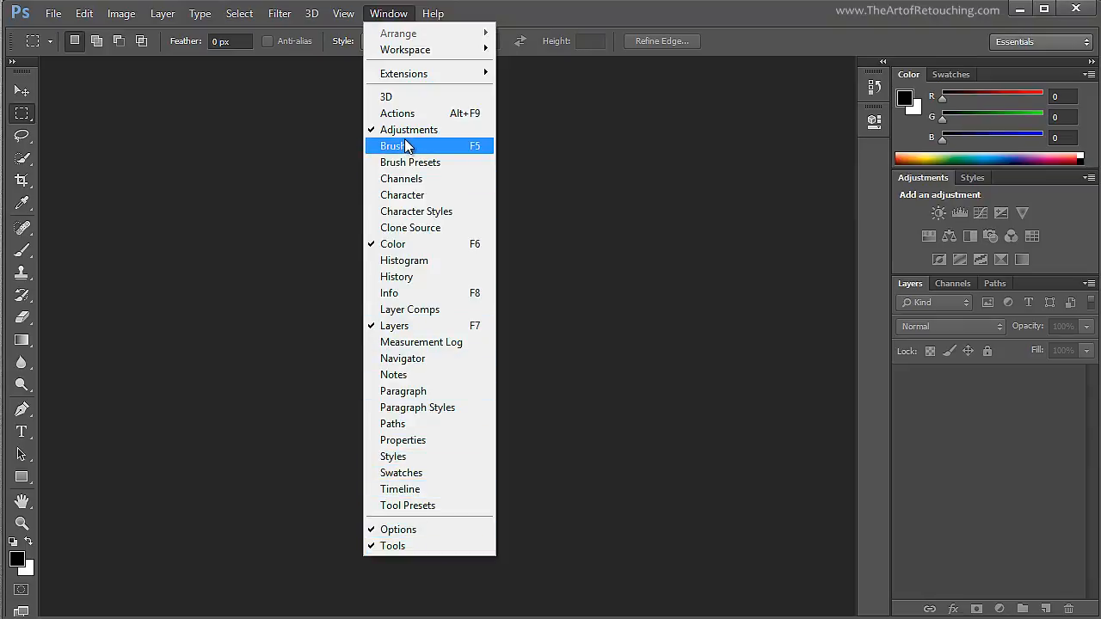
- Preview the collapsed History and Properties panels and the Styles panel, returning to the Adjustments panel
left_click(734, 118)
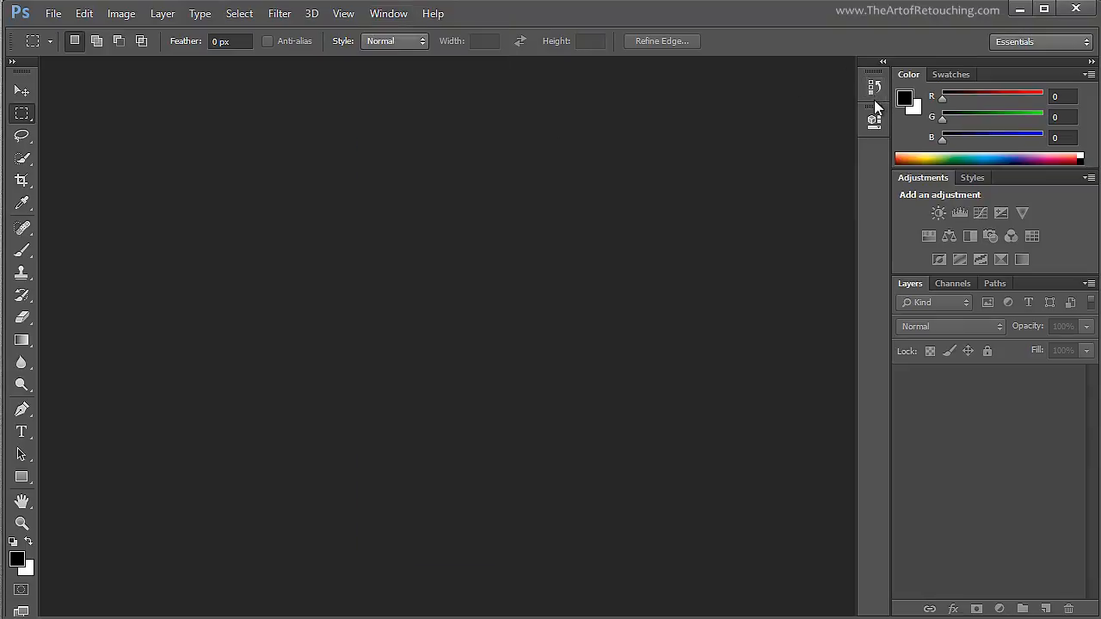
left_click(874, 90)
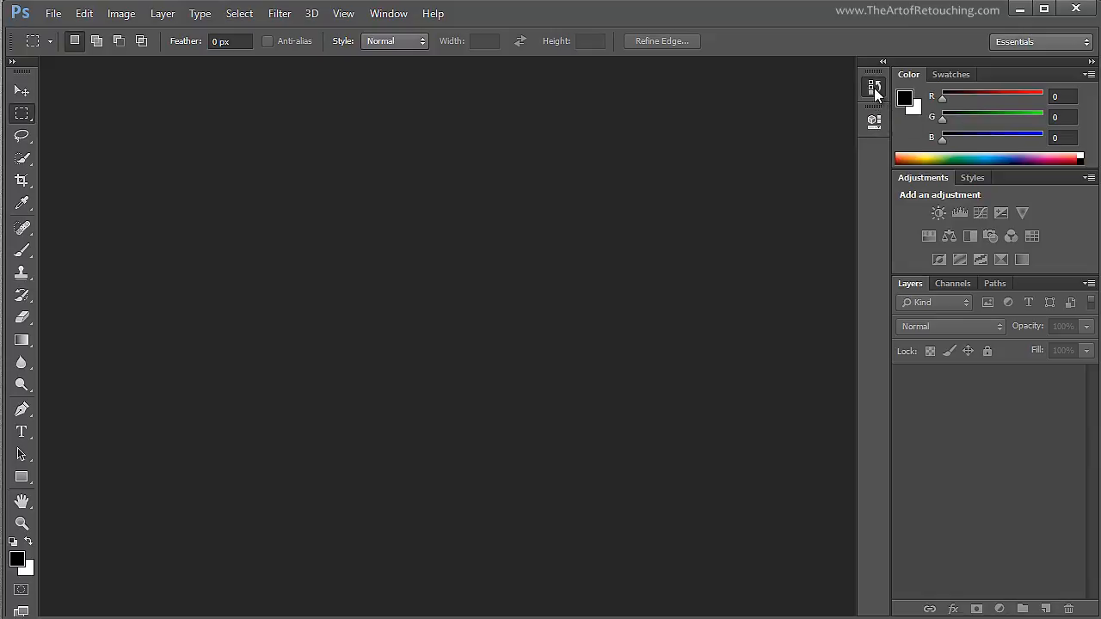
left_click(873, 121)
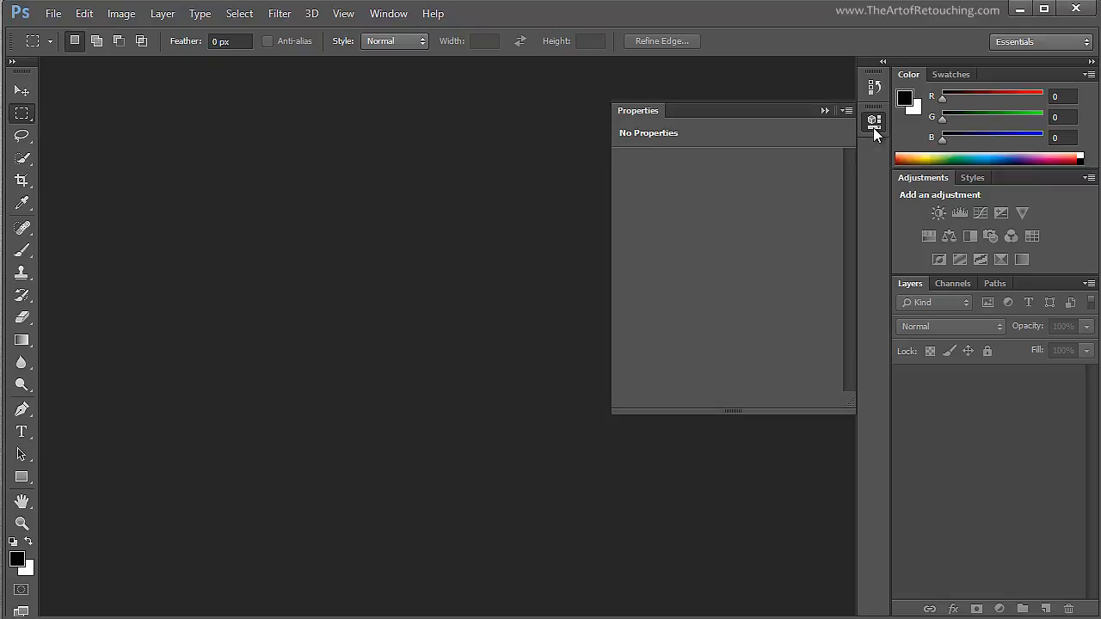
left_click(873, 127)
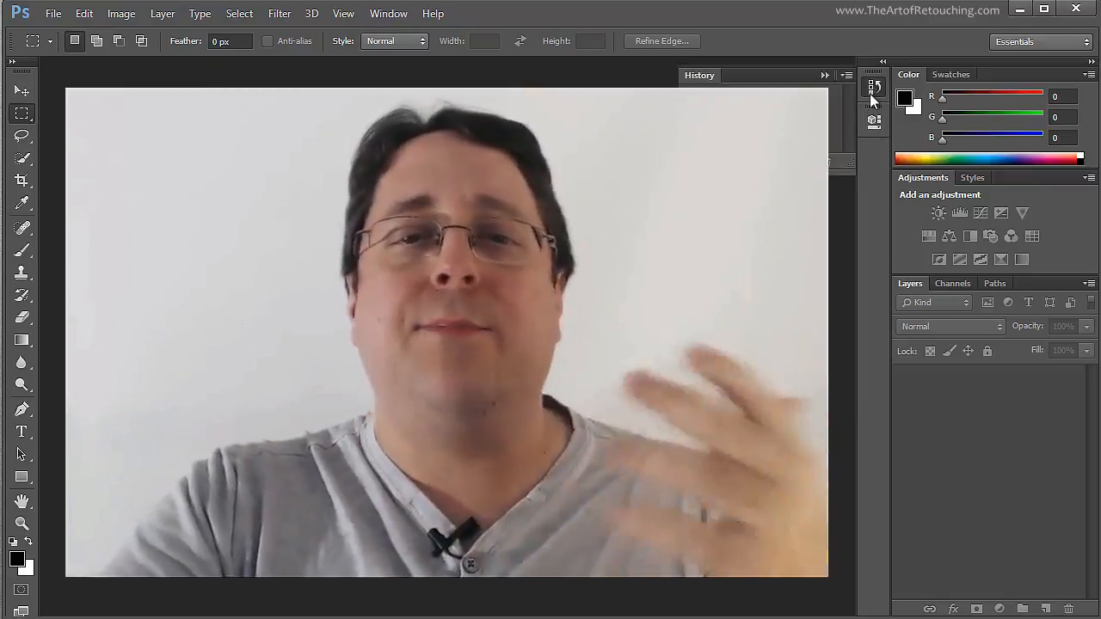
left_click(972, 176)
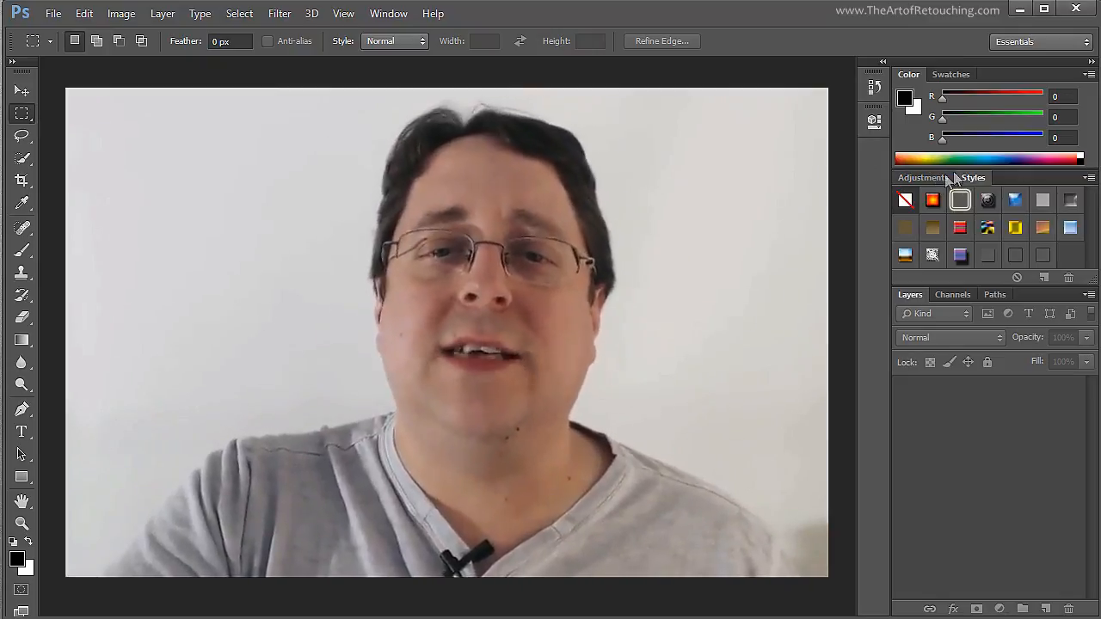
left_click(927, 179)
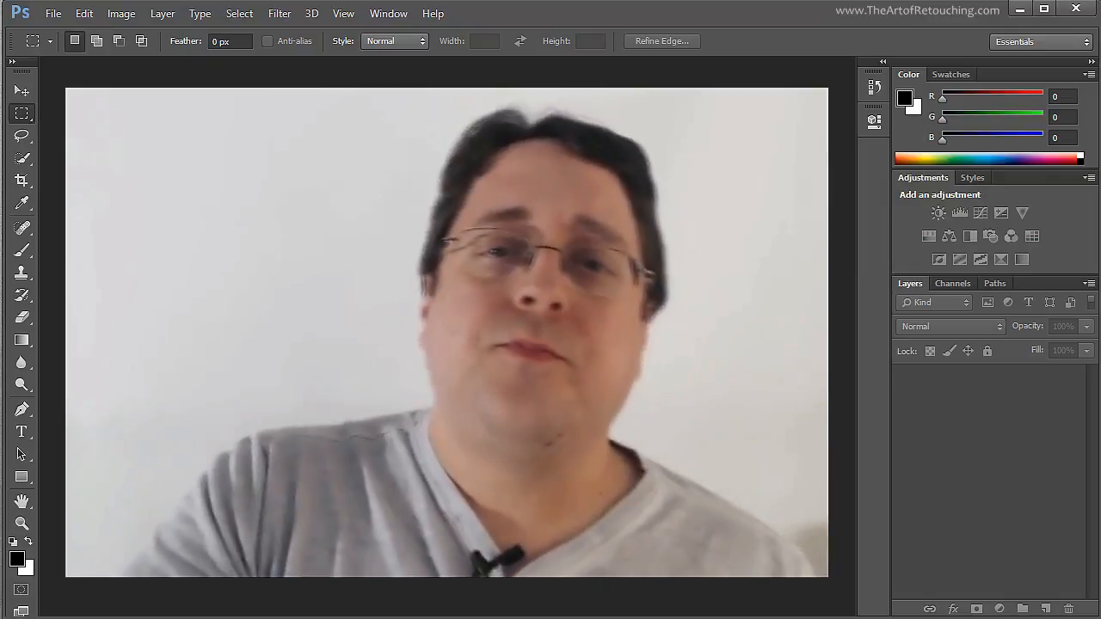
- Expand the History panel and detach it from the dock as a floating panel over the empty workspace
left_click(870, 88)
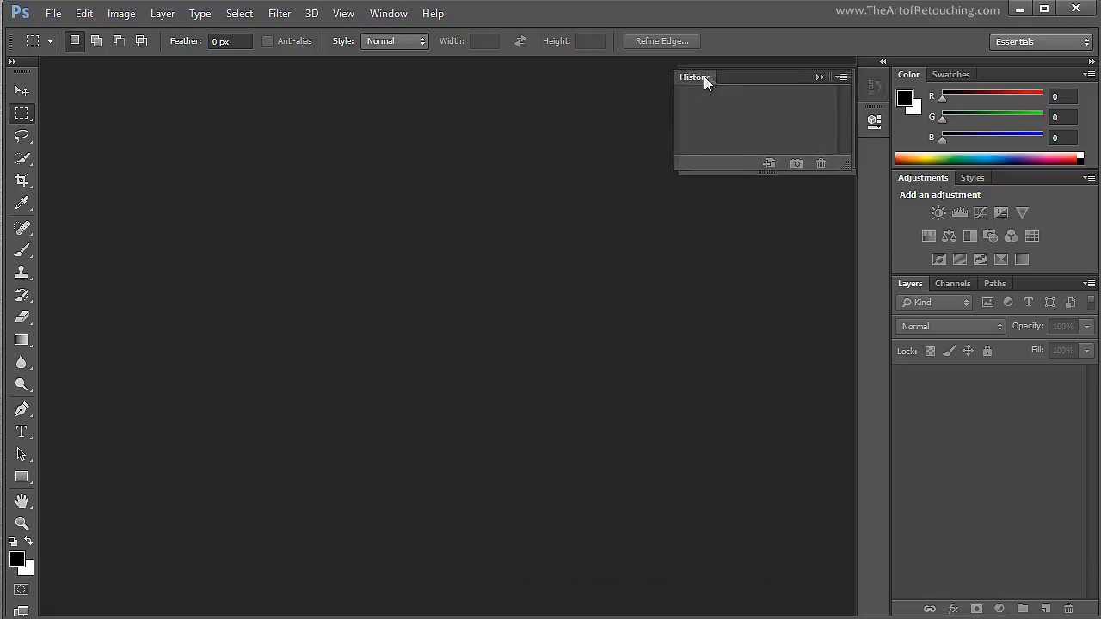
left_click_drag(711, 78, 322, 147)
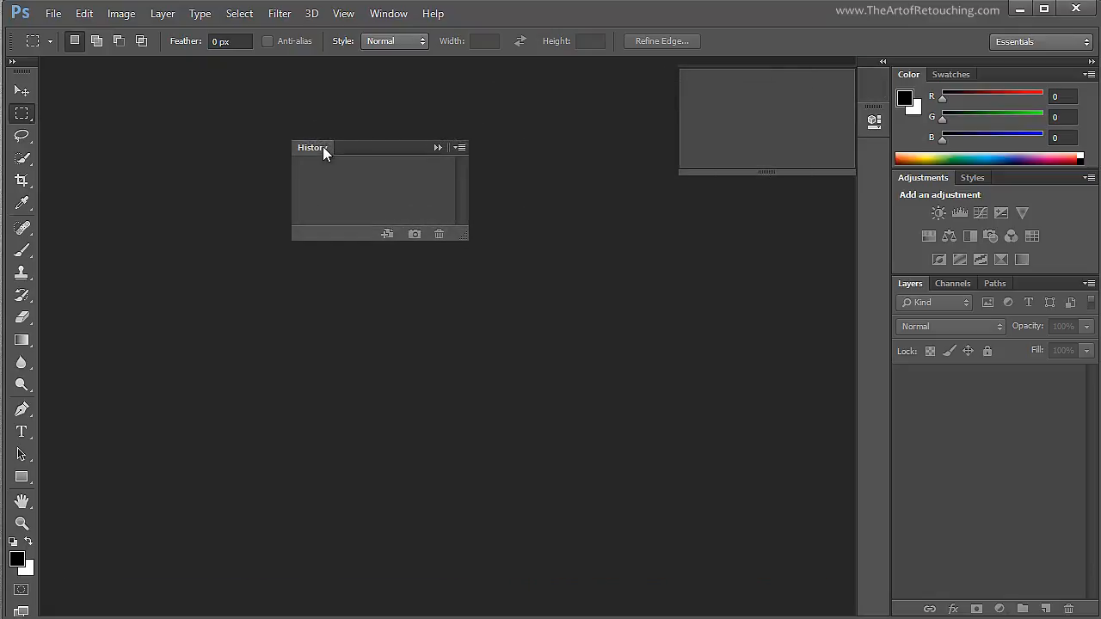
left_click_drag(323, 147, 387, 178)
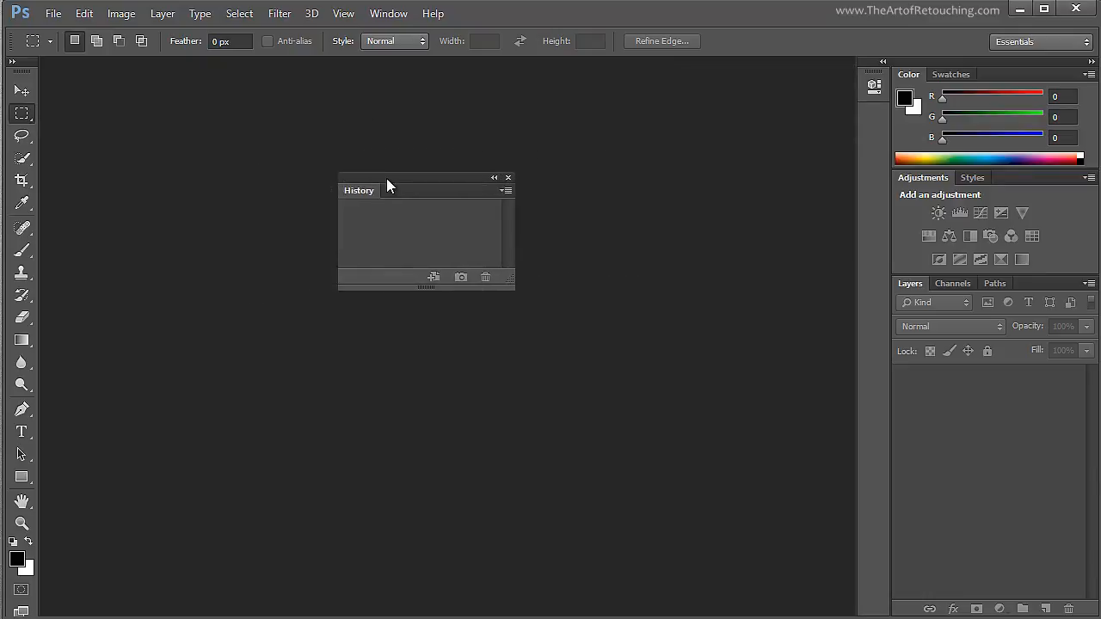
- Detach the Properties panel and expand it beside History, and collapse and re-expand the floating History panel
left_click(874, 85)
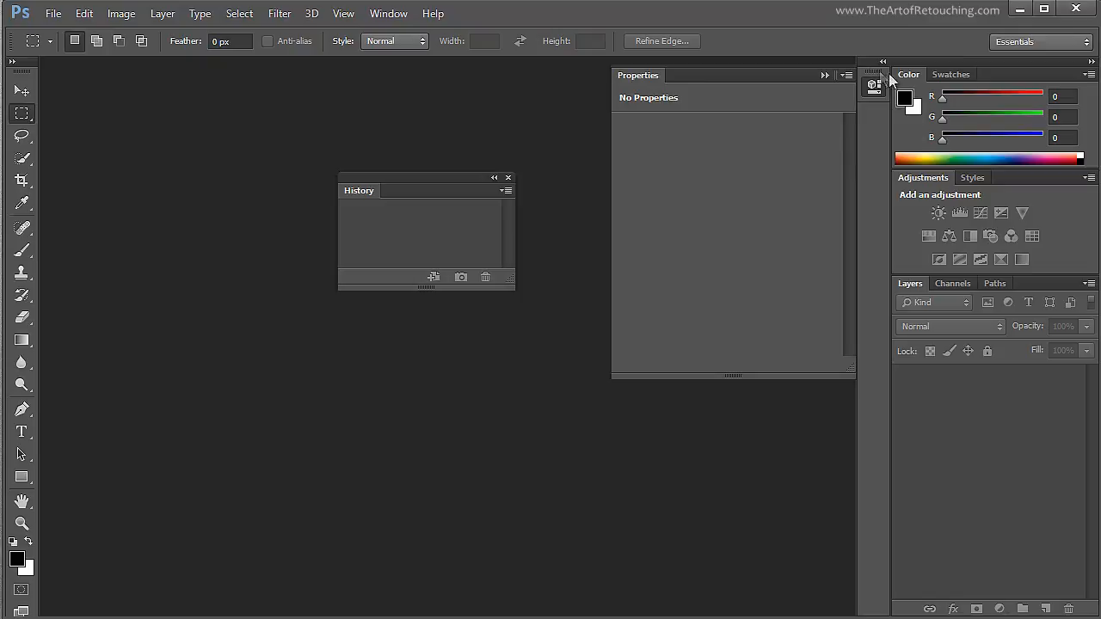
left_click_drag(874, 83, 553, 115)
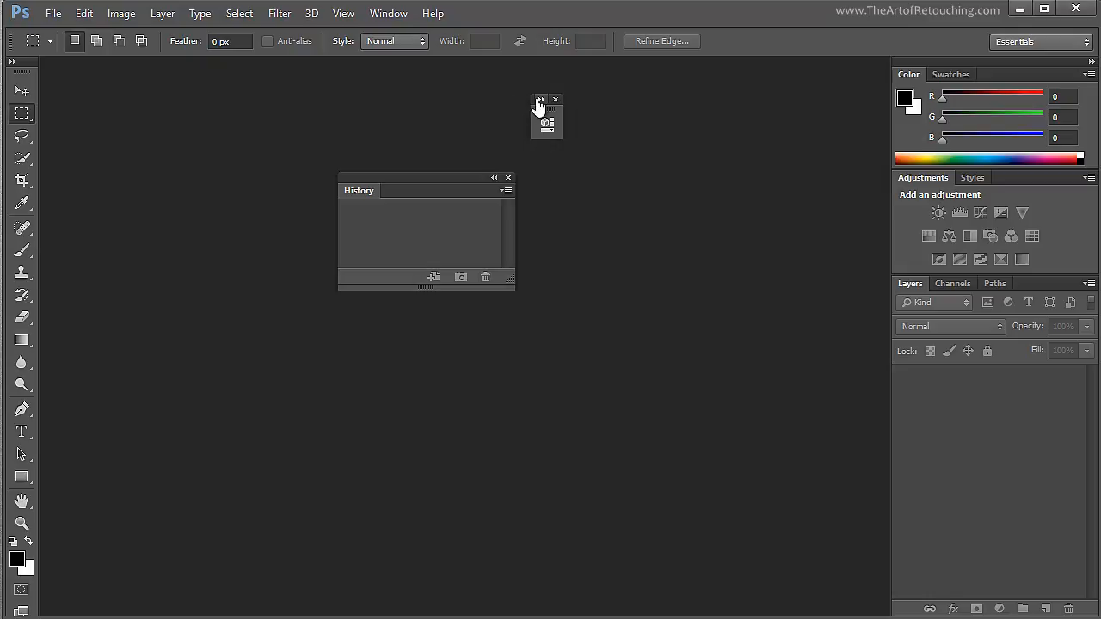
left_click(540, 99)
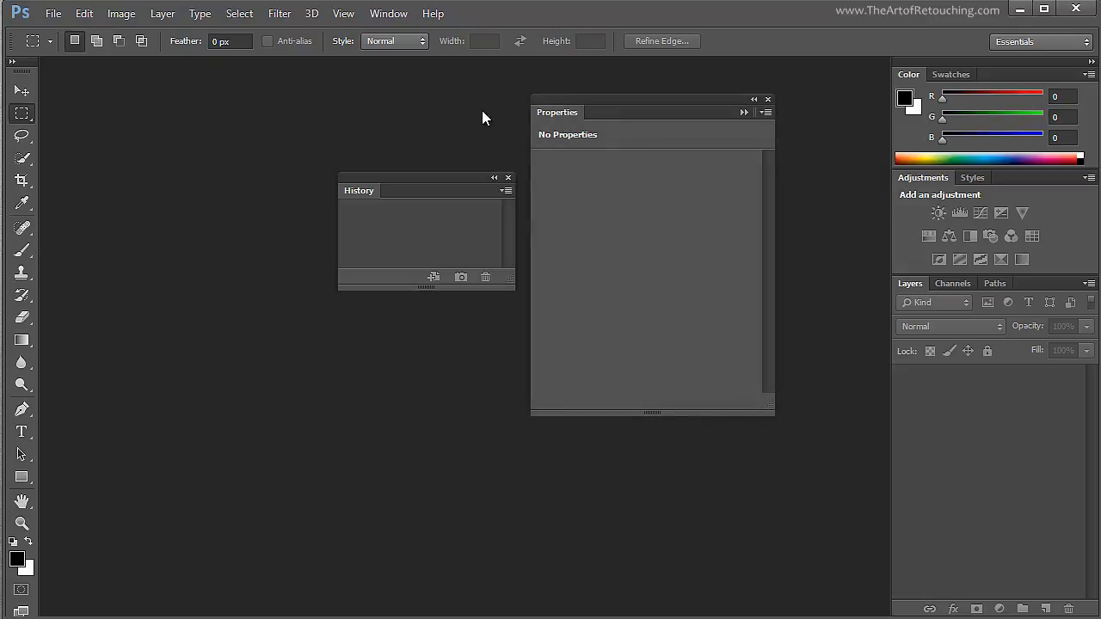
left_click(494, 180)
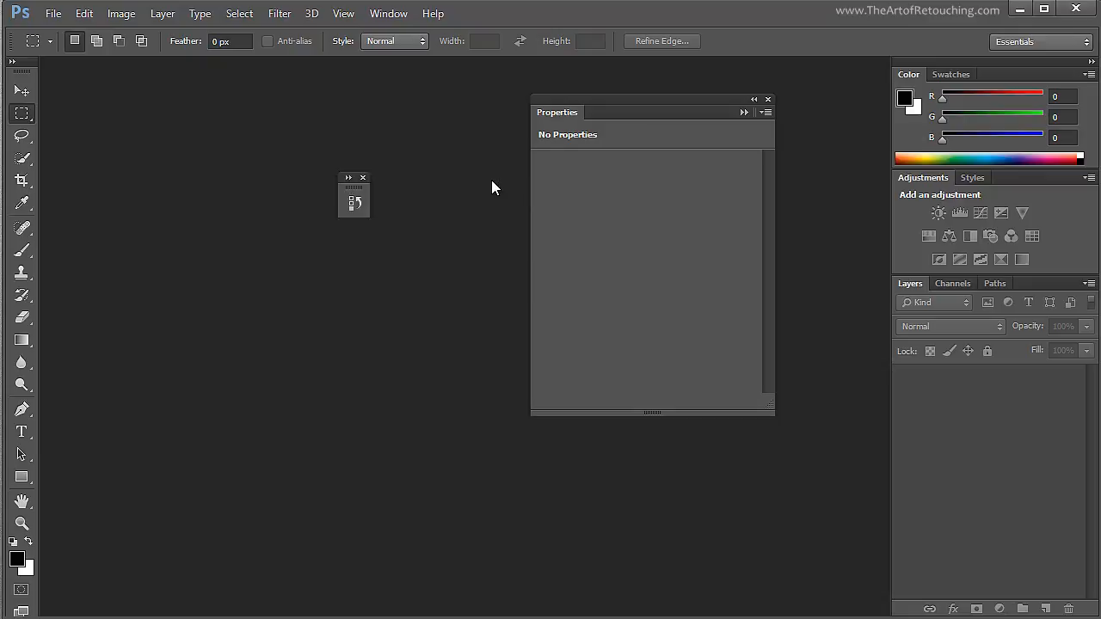
left_click(353, 191)
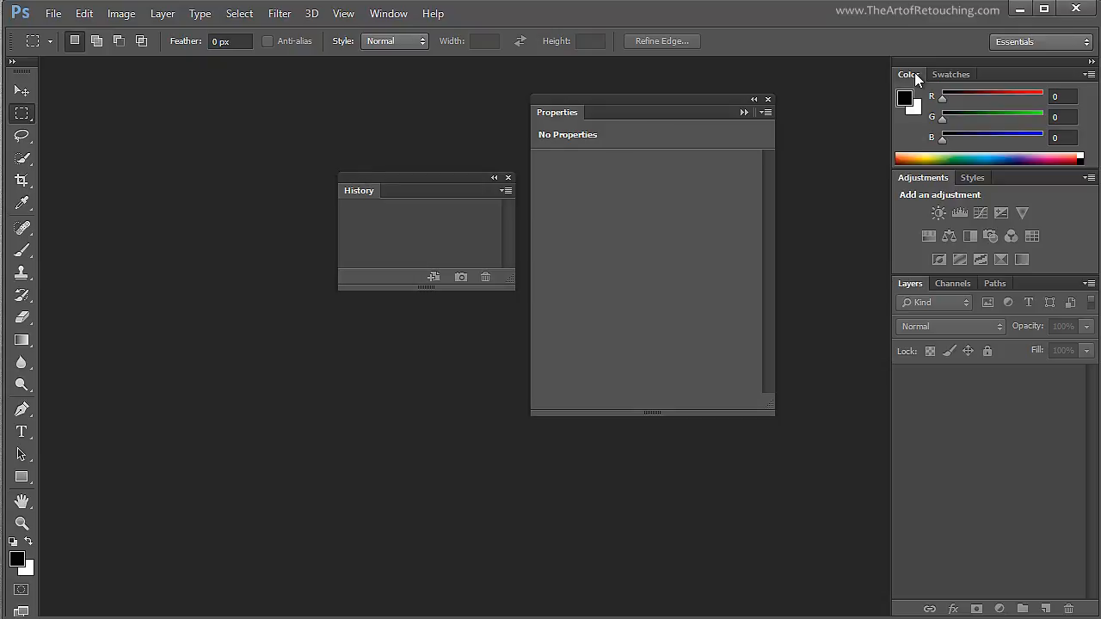
- Pull the Color, Swatches, Adjustments and Styles panels out of the dock as four separate floating panels
left_click_drag(915, 72, 152, 333)
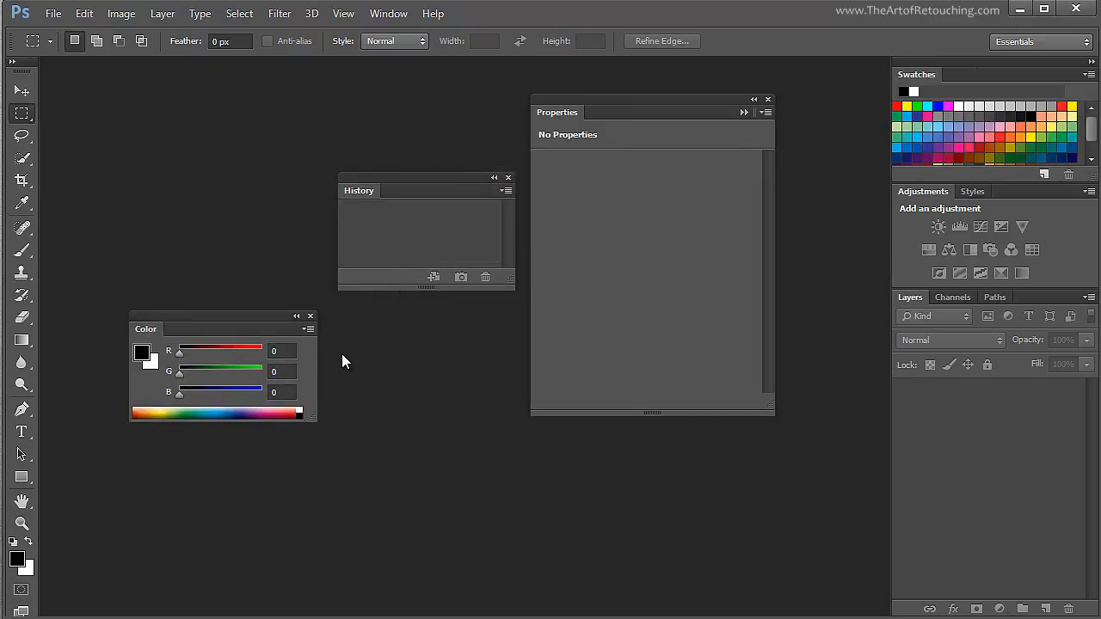
left_click_drag(174, 314, 147, 149)
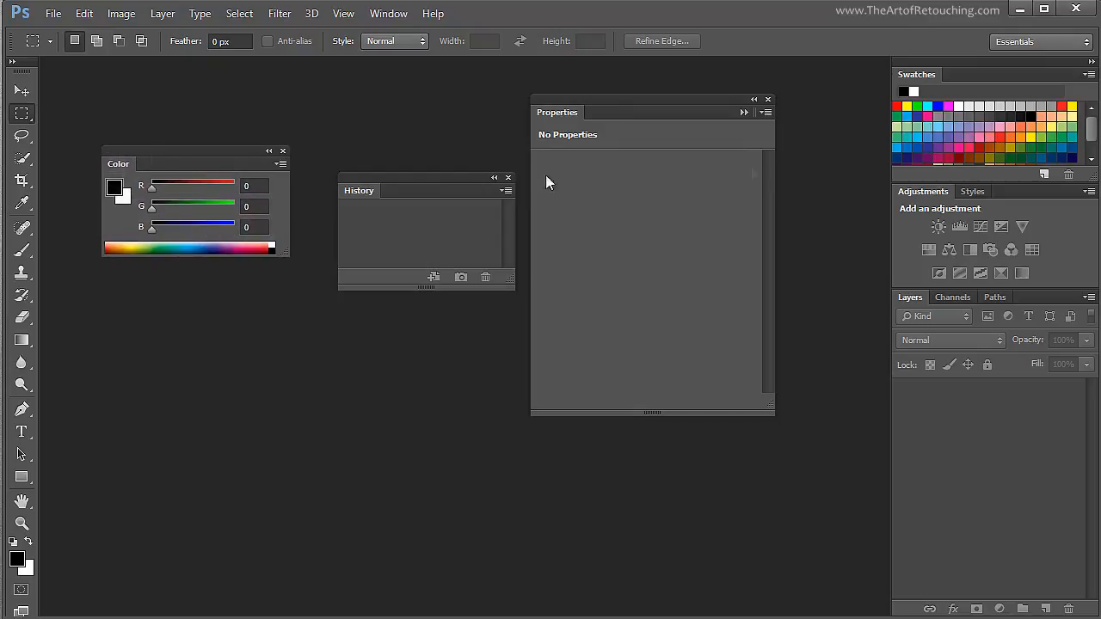
left_click_drag(914, 74, 335, 361)
left_click_drag(905, 75, 570, 472)
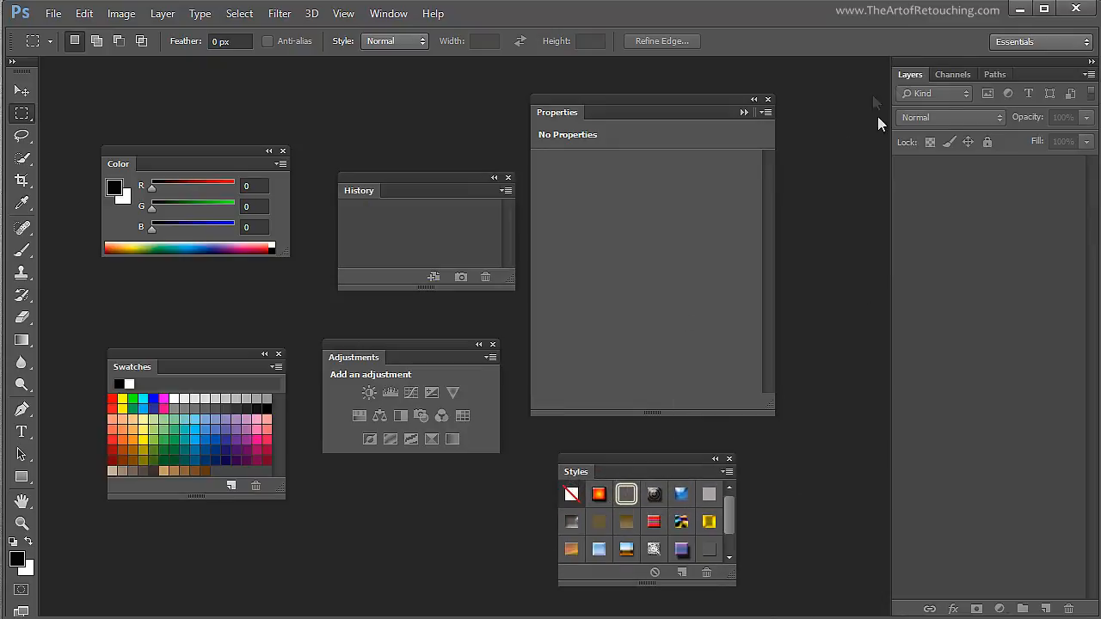
- Pull the Layers, Channels and Paths panels out as separate floating panels, and bring History in front of Layers
left_click_drag(911, 78, 283, 93)
left_click_drag(947, 76, 327, 519)
left_click_drag(926, 79, 162, 518)
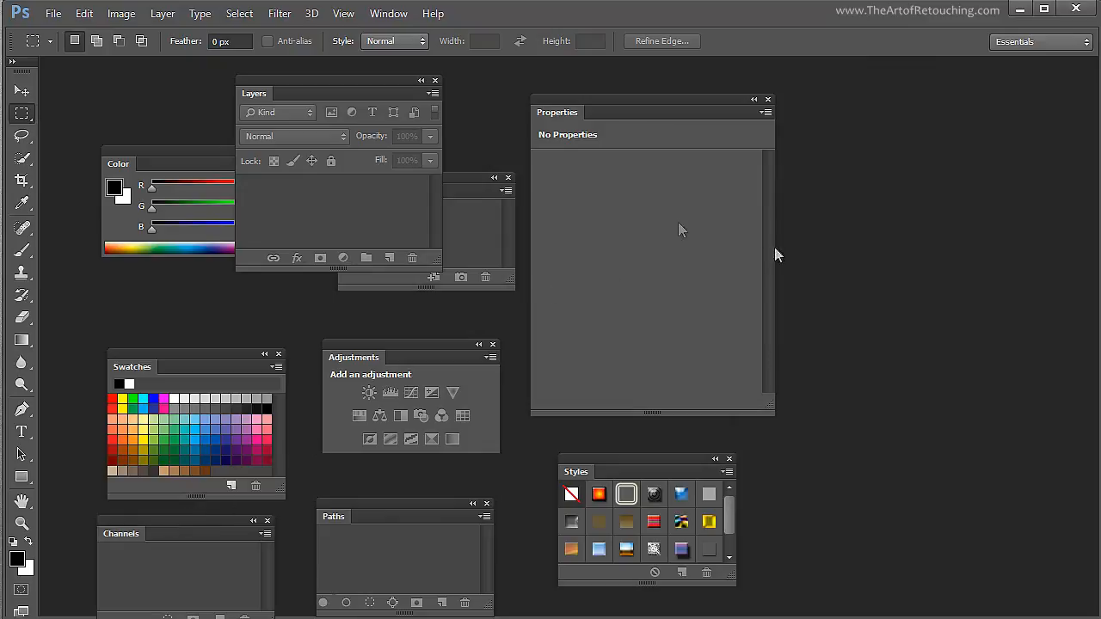
left_click_drag(474, 178, 484, 207)
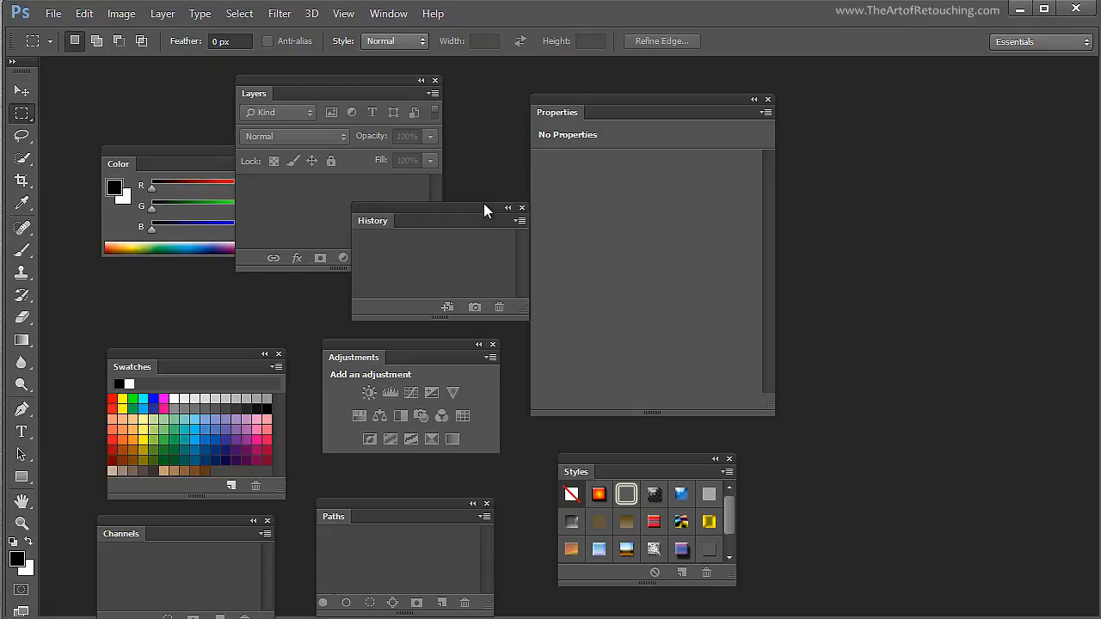
- Show the Info panel and separate it from the Properties group as its own floating panel
left_click(389, 15)
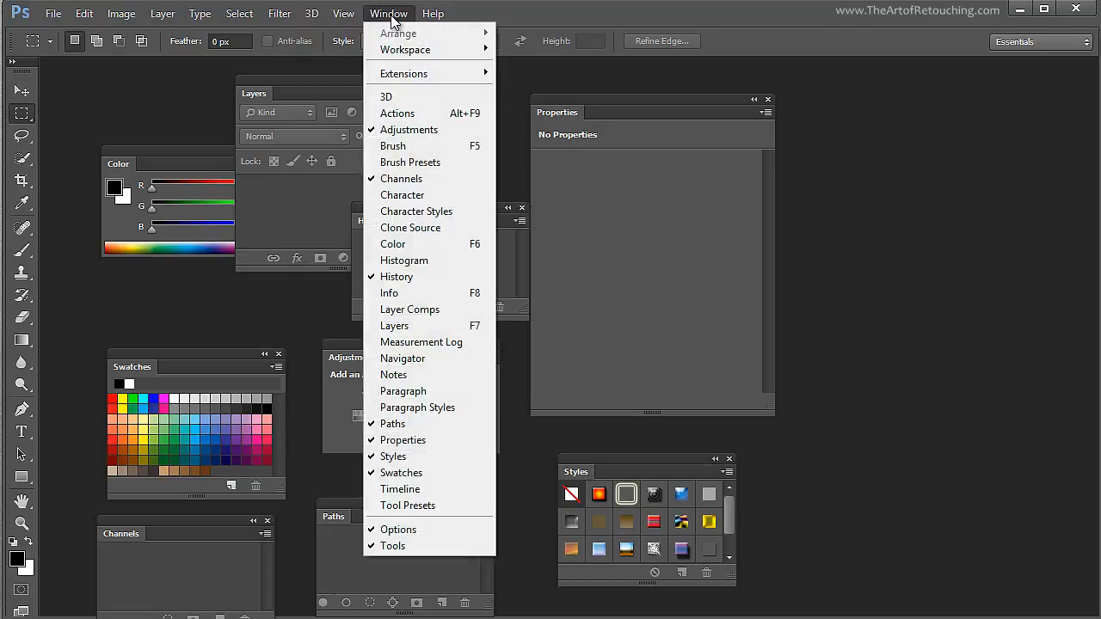
left_click(437, 292)
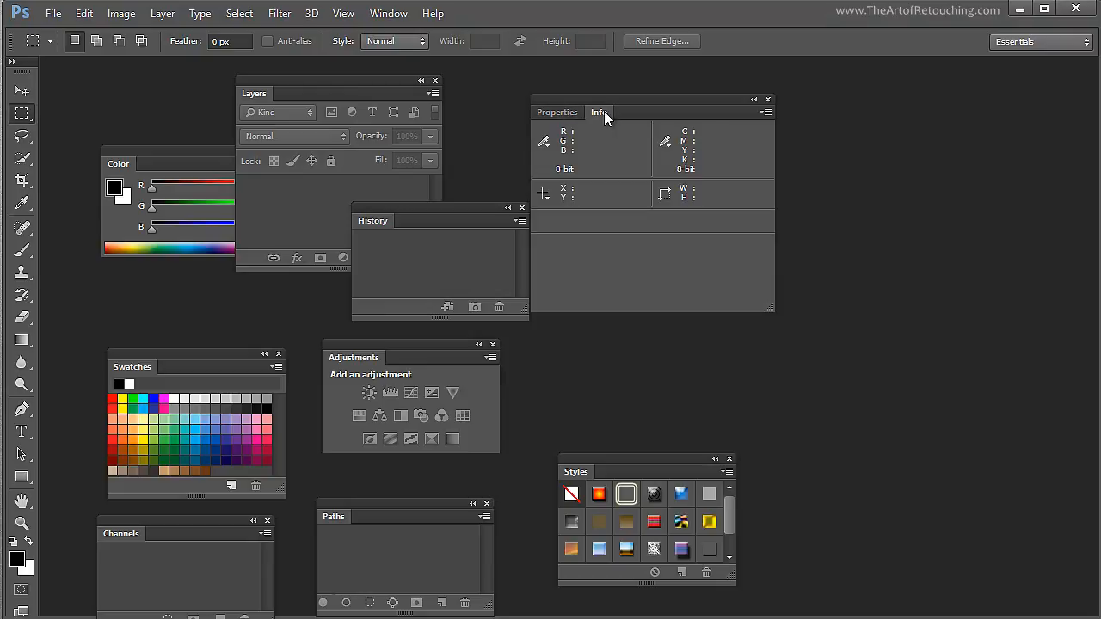
left_click_drag(604, 112, 859, 172)
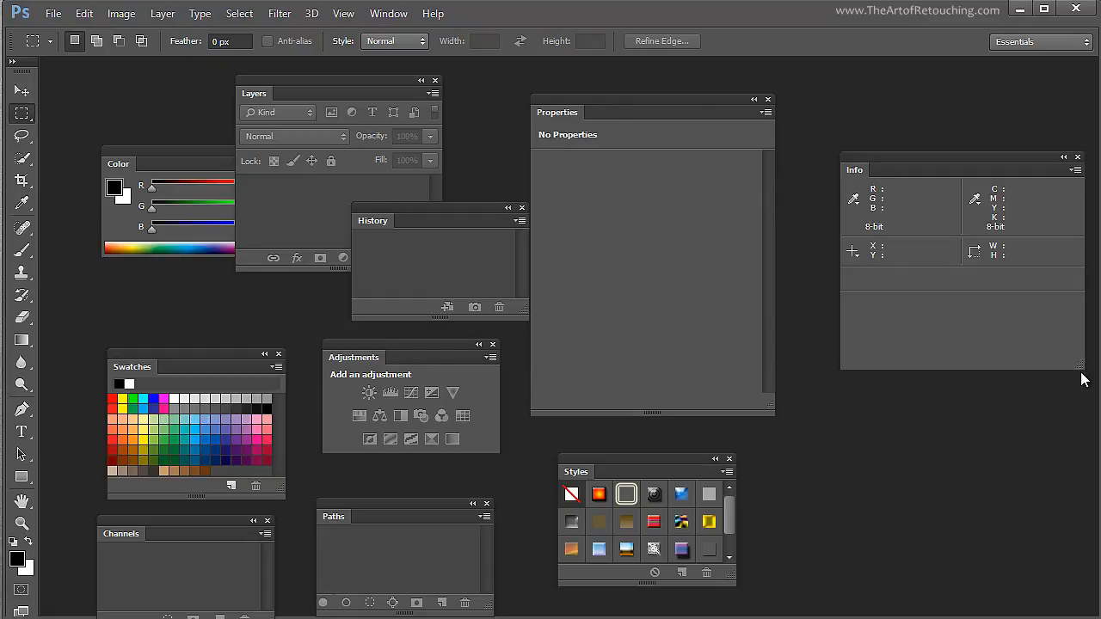
- Narrow the floating Info panel, move it to the corner just under the window controls, and collapse it to its tab
left_click_drag(1083, 368, 855, 386)
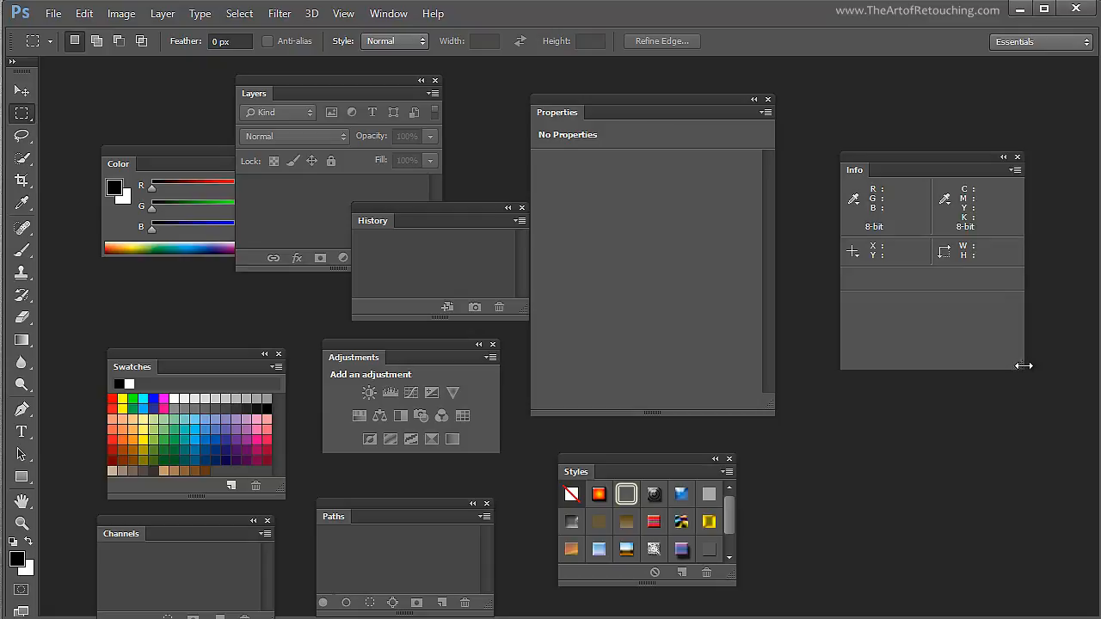
left_click_drag(882, 161, 953, 32)
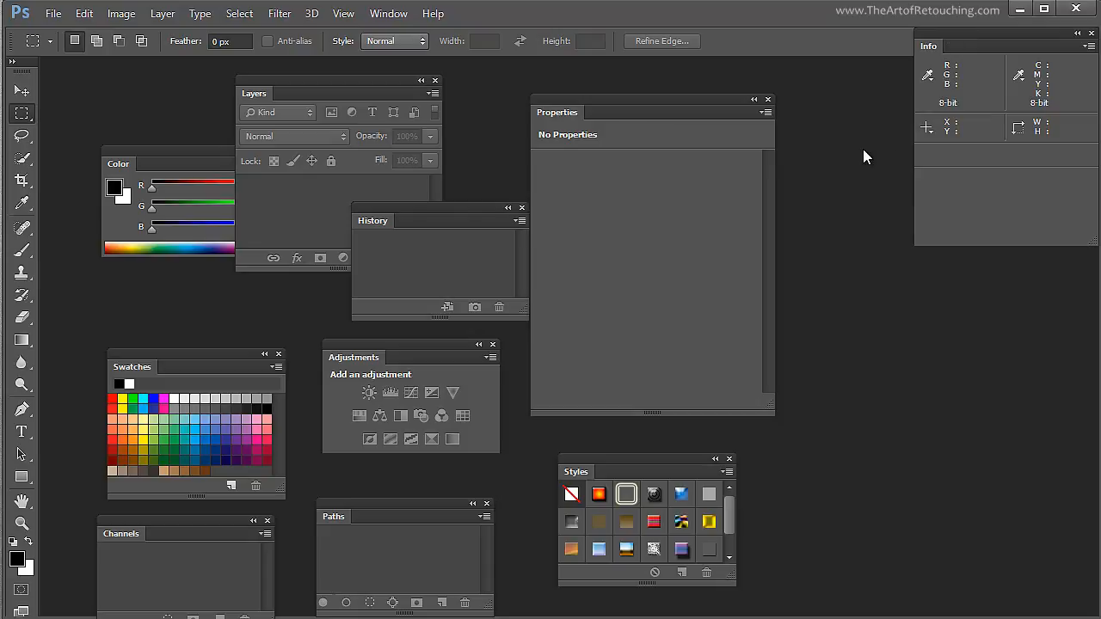
double_click(929, 48)
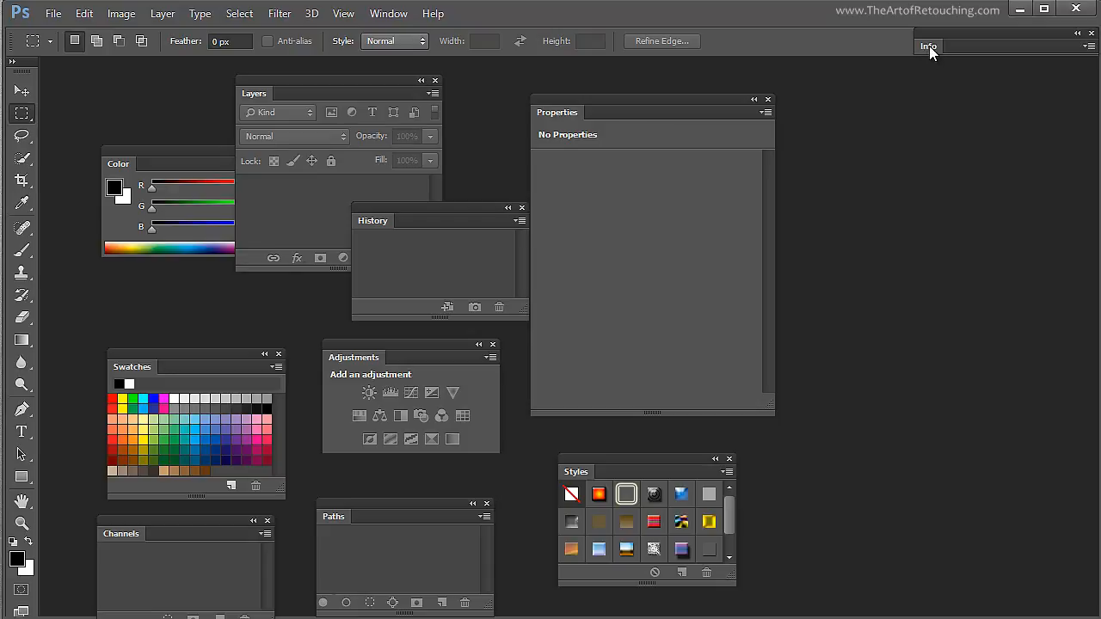
double_click(929, 47)
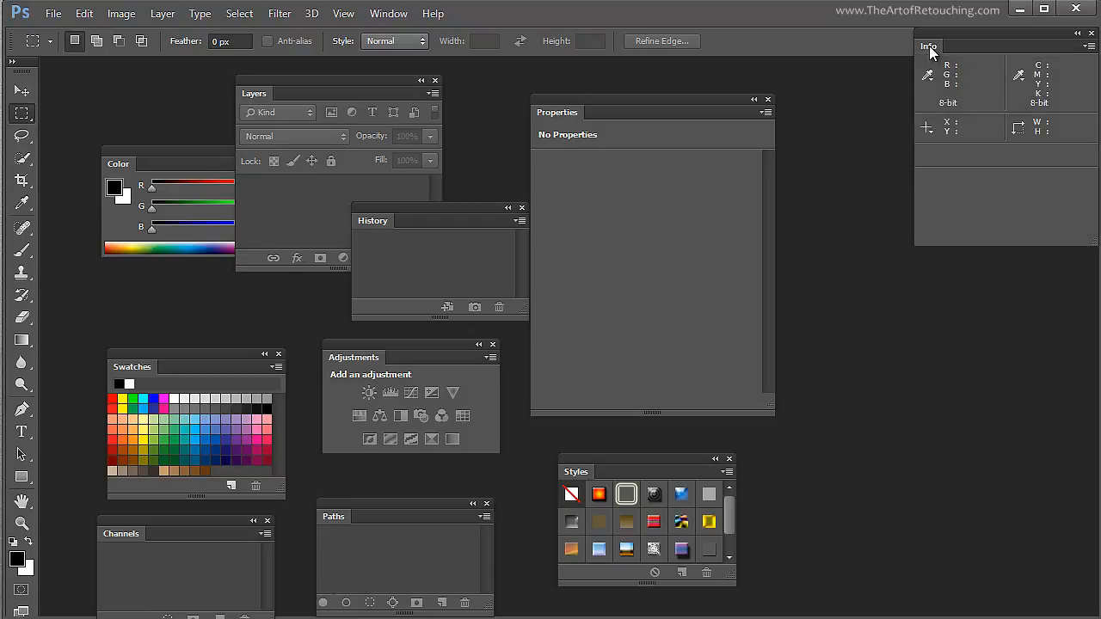
double_click(930, 48)
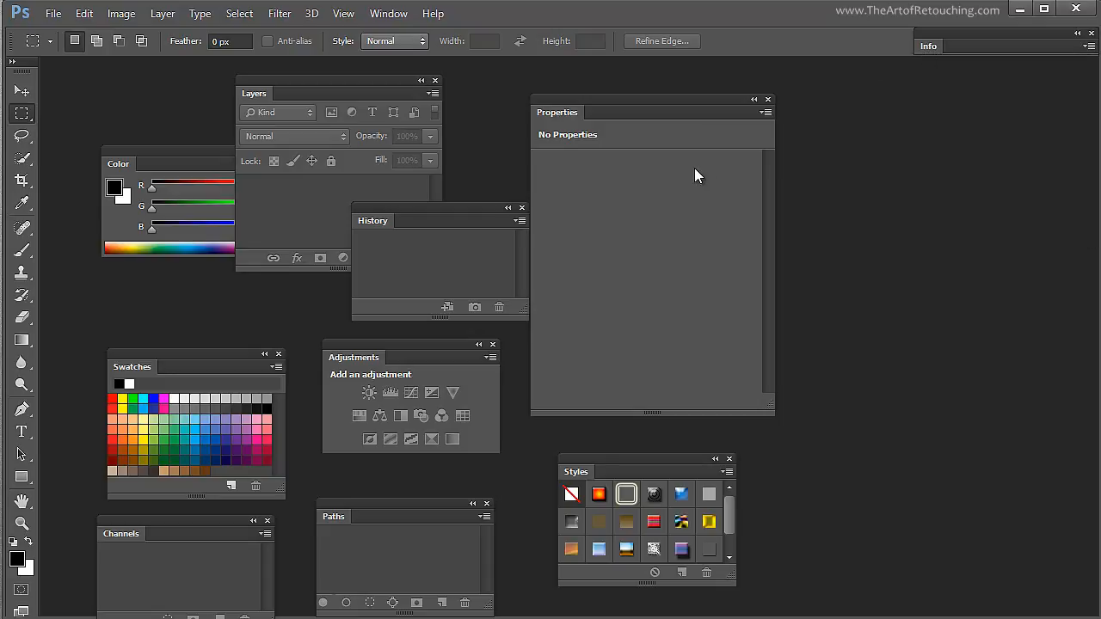
- Attach the Layers panel directly beneath the collapsed Info panel so both form one stack
left_click(247, 93)
left_click_drag(248, 93, 952, 53)
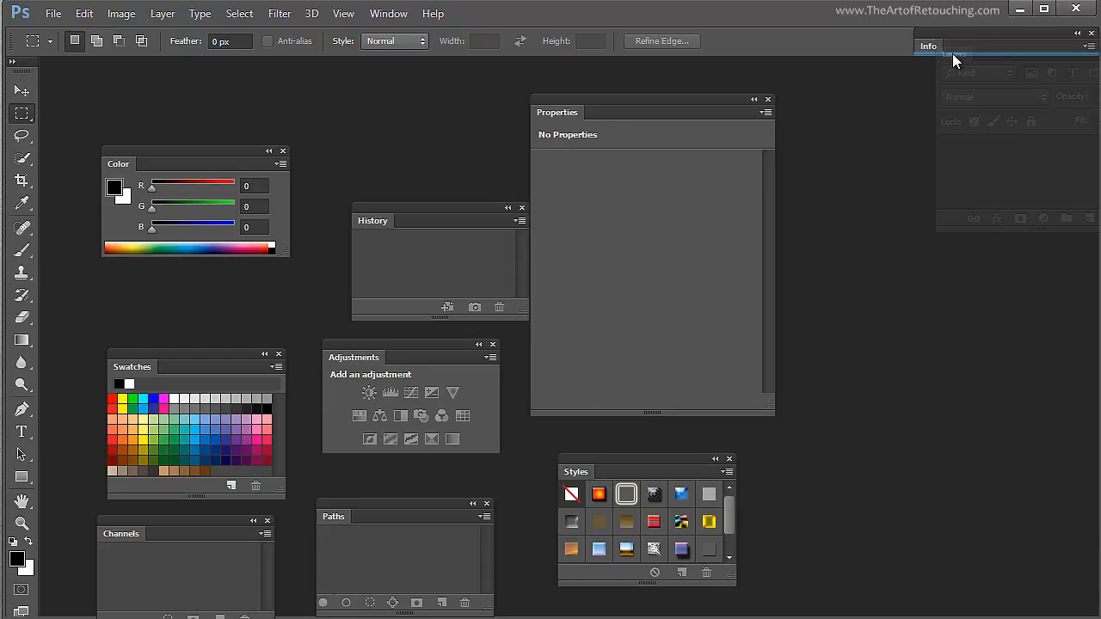
left_click_drag(951, 53, 931, 36)
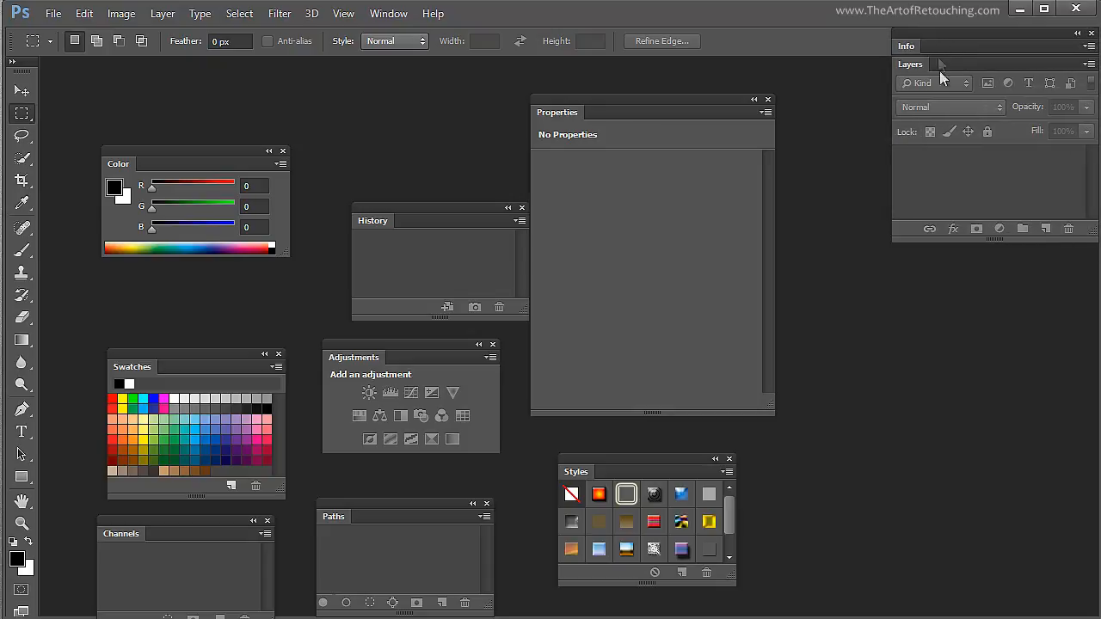
- Expand and re-collapse the stacked Info panel, and collapse and re-expand the Layers panel beneath it
left_click(905, 48)
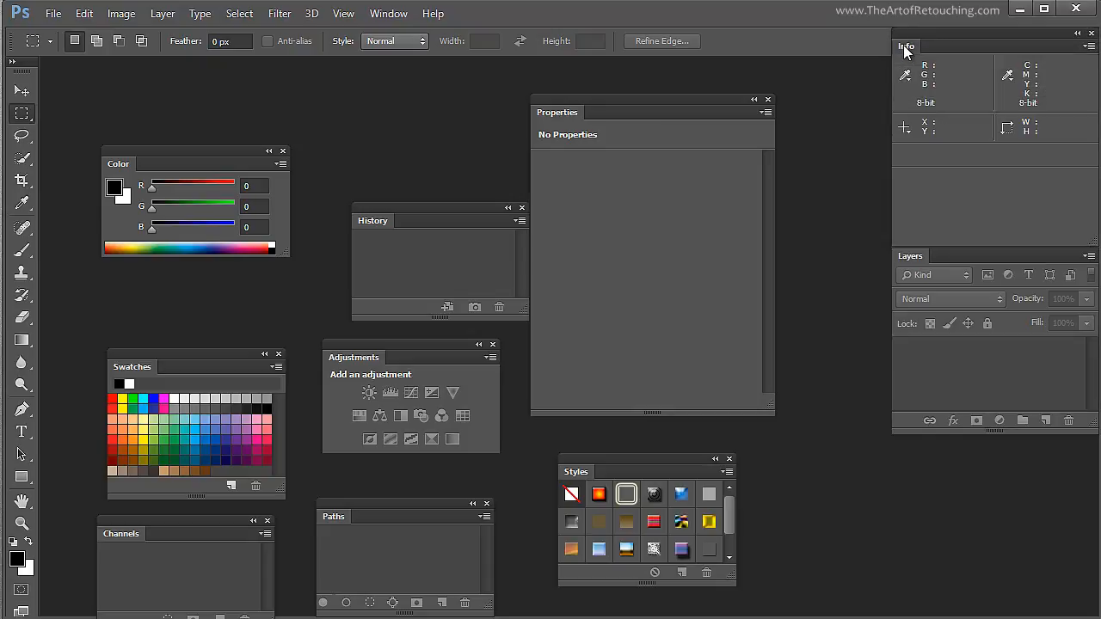
left_click(906, 48)
left_click(914, 69)
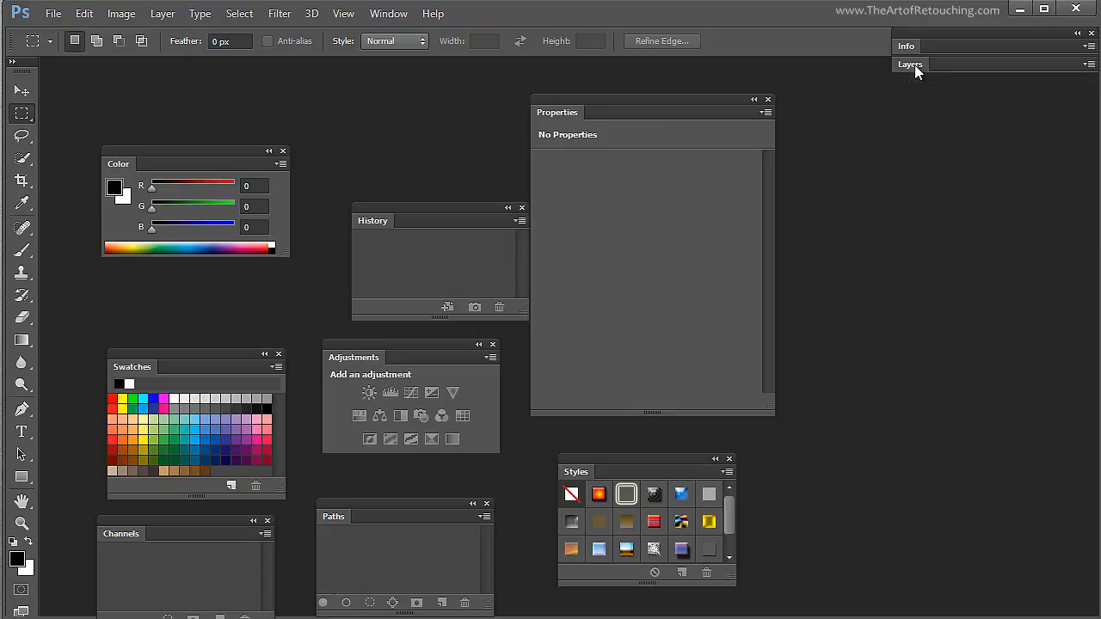
left_click(914, 68)
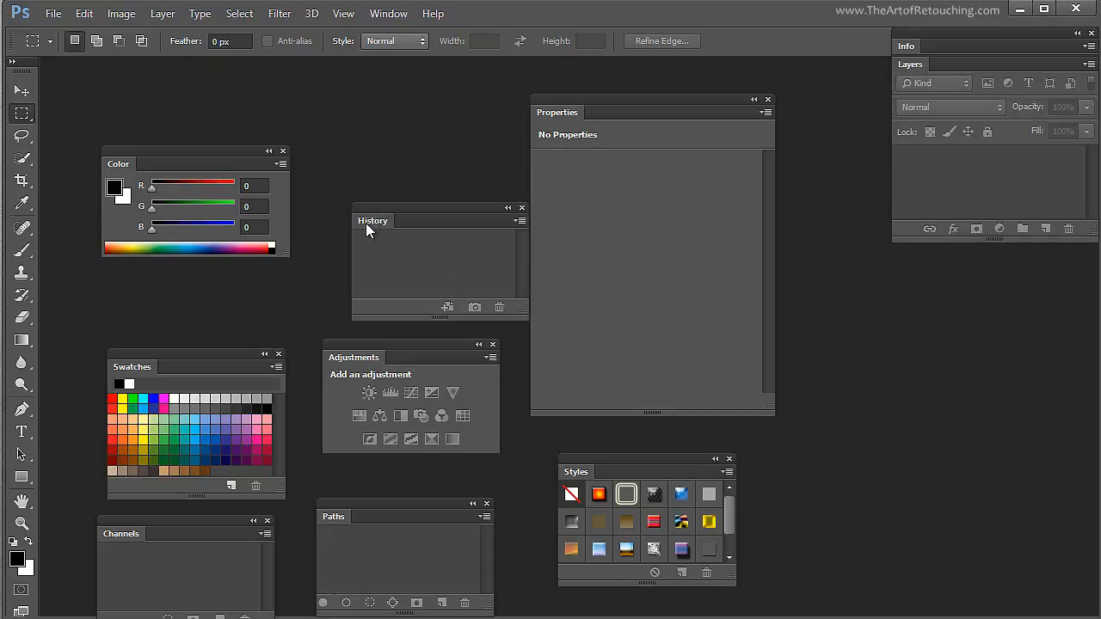
- Group the History panel as a tab with Layers beneath Info, and bring the Layers panel to the front
left_click_drag(377, 222, 954, 60)
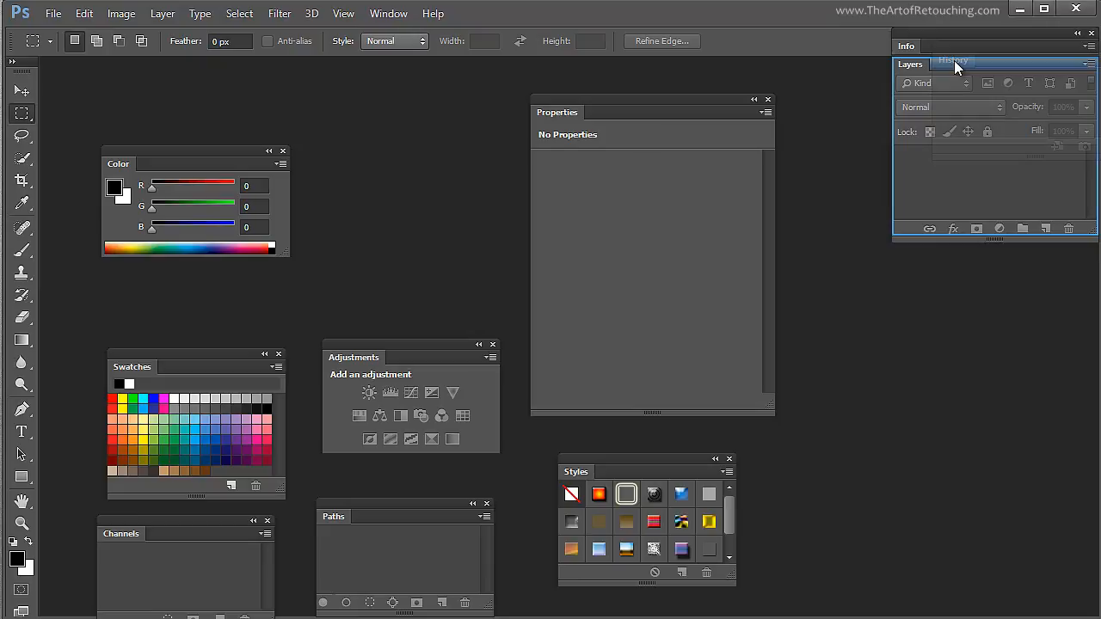
left_click_drag(954, 61, 954, 60)
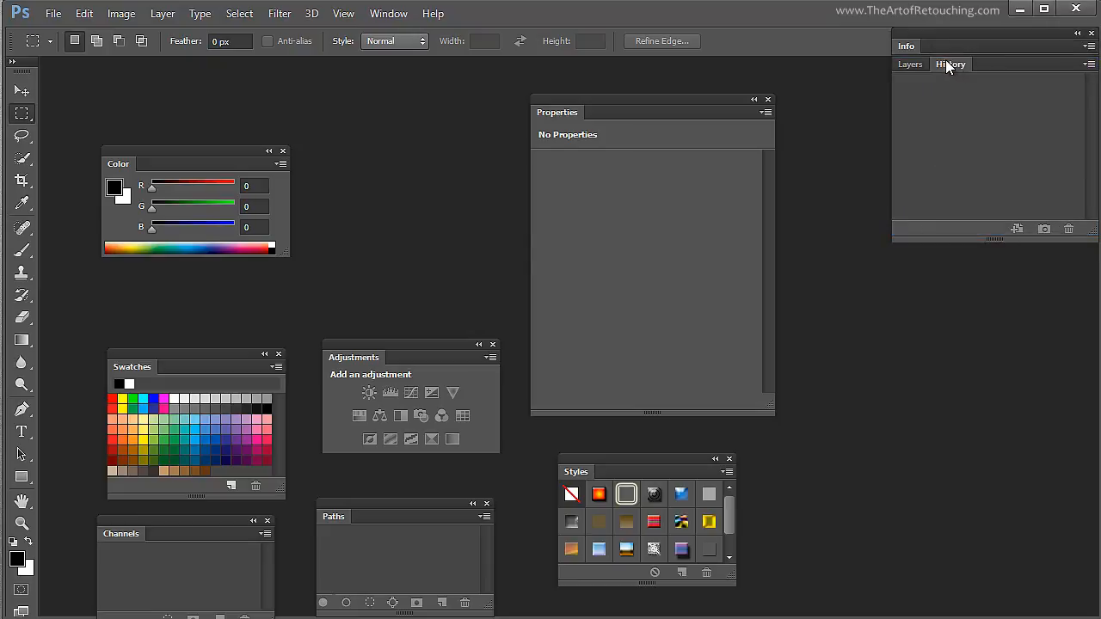
left_click(913, 65)
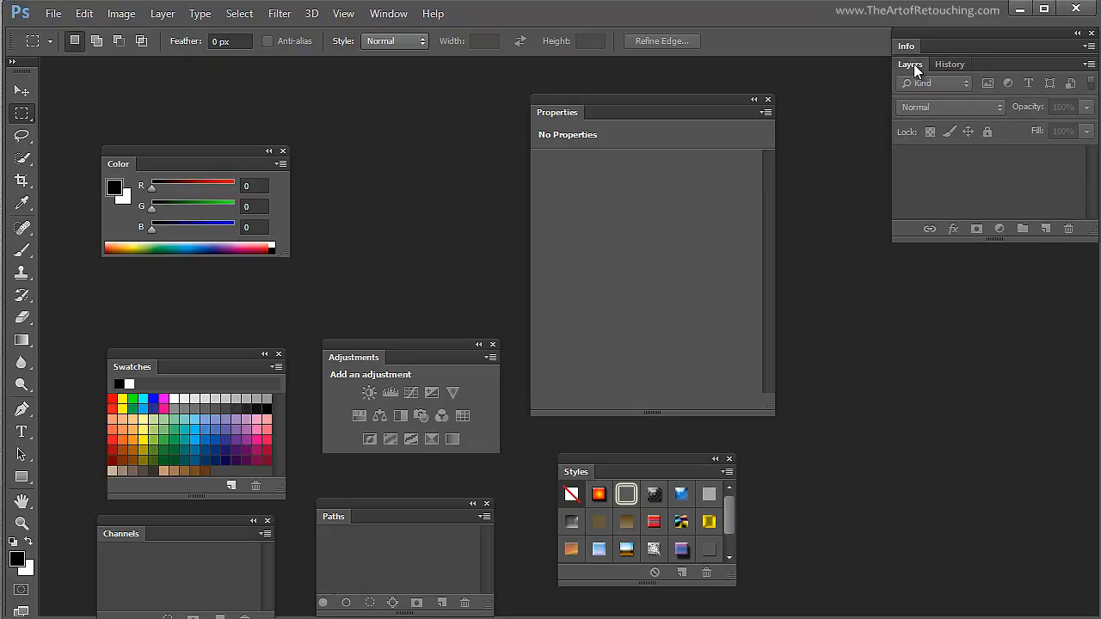
- Bring the History panel to the front of its tab group and switch back to the Layers panel
left_click(955, 65)
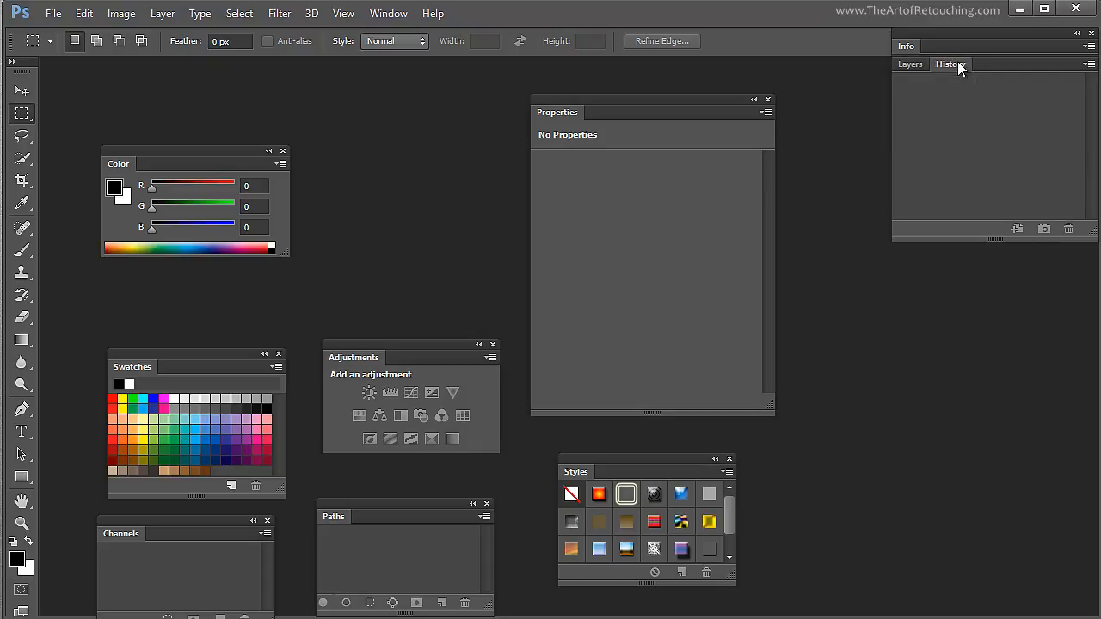
left_click(920, 62)
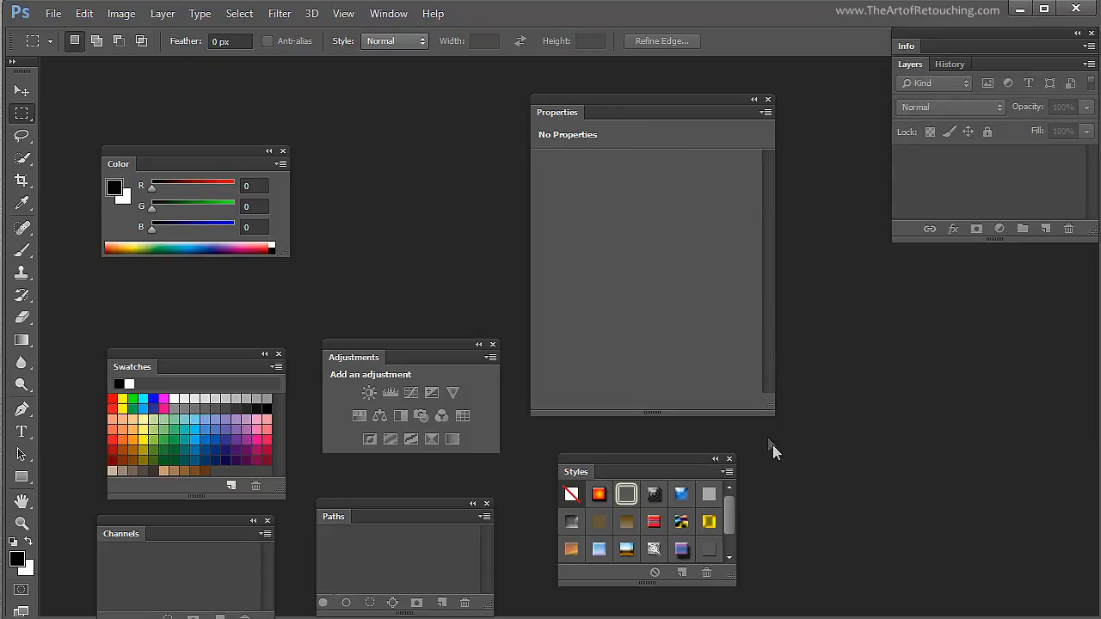
- Shrink the floating Properties panel in width and height and place it alongside the Info and Layers stack
left_click_drag(769, 412, 665, 348)
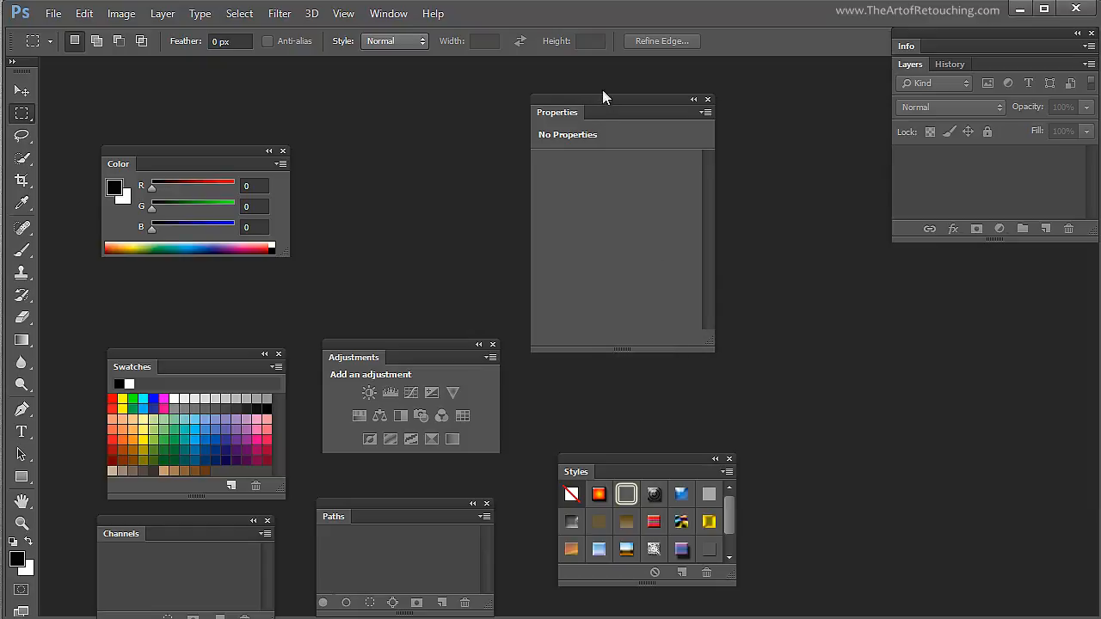
left_click_drag(553, 112, 754, 25)
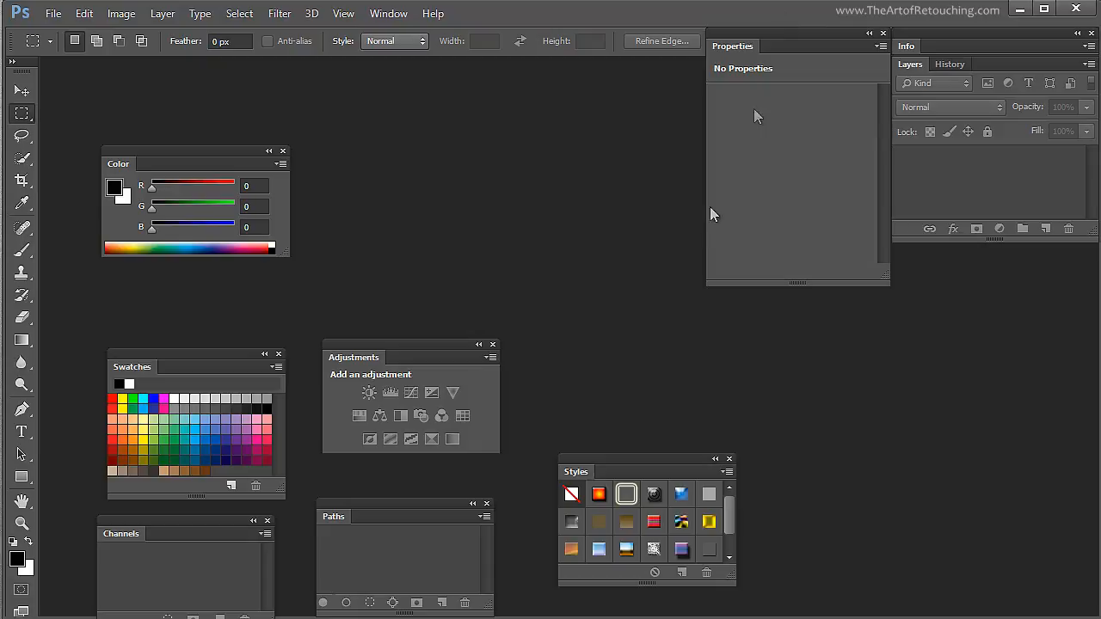
- Close the floating Styles, Paths, Channels, Color and Swatches panels
left_click(728, 459)
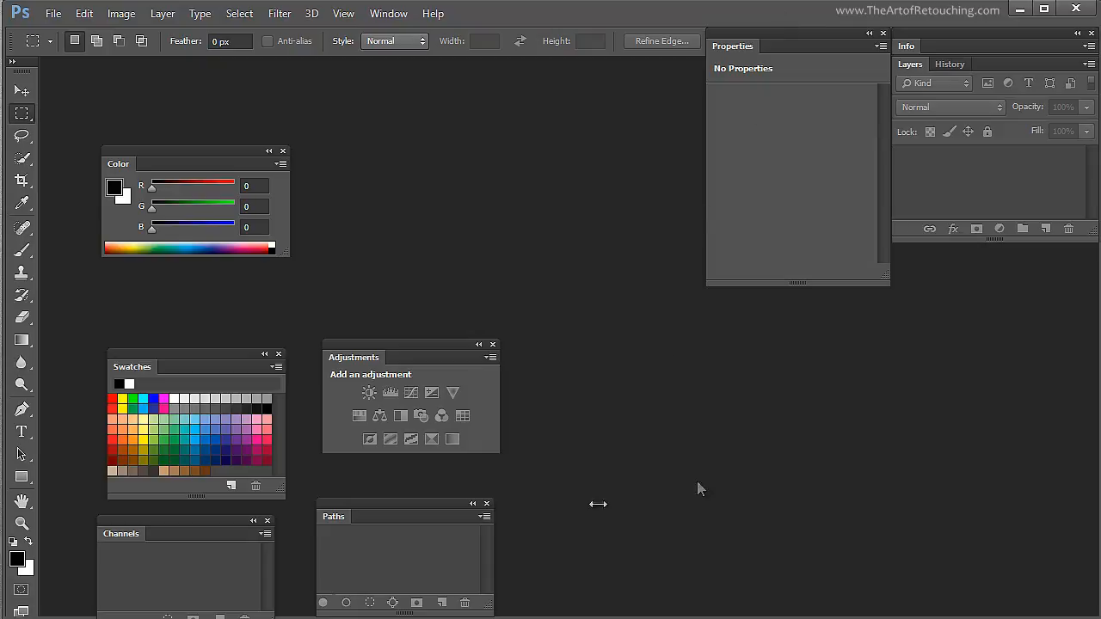
left_click(486, 505)
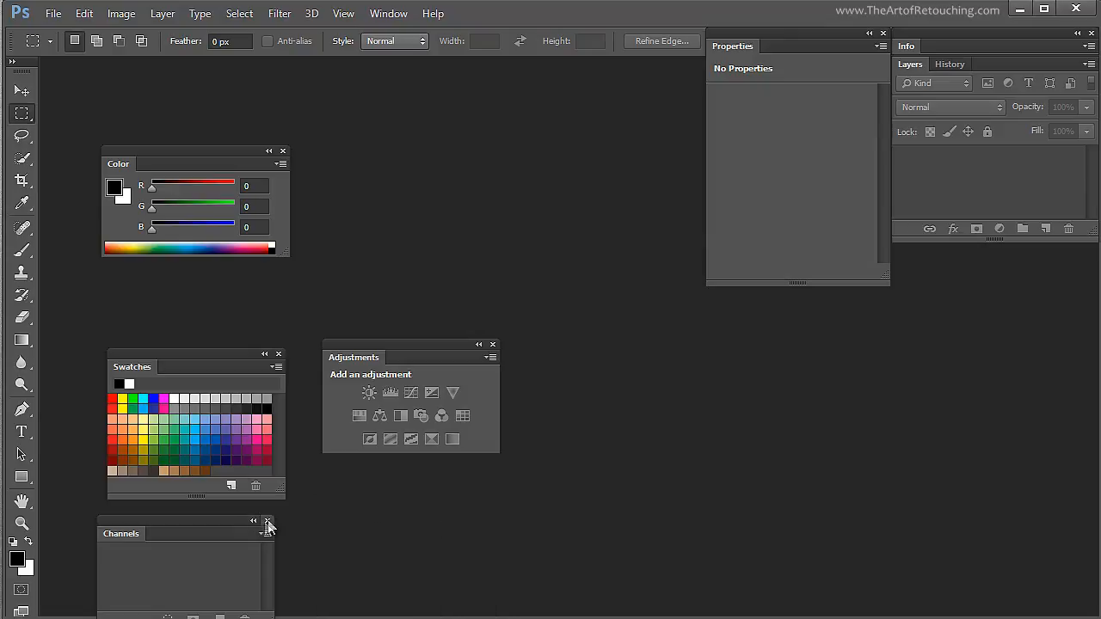
left_click(267, 521)
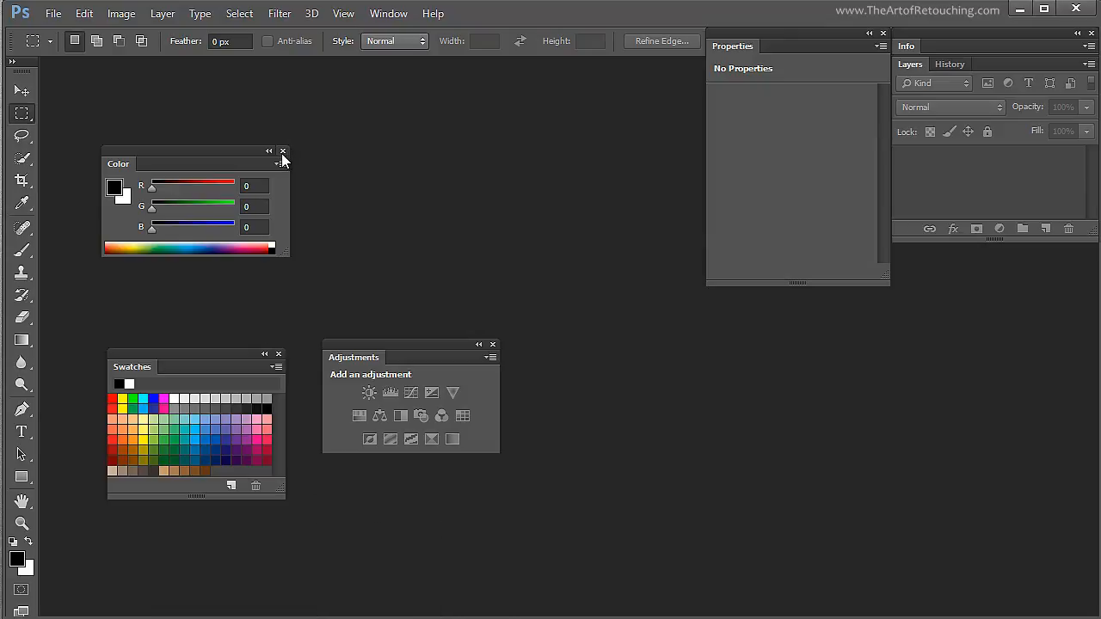
left_click(282, 152)
left_click(278, 355)
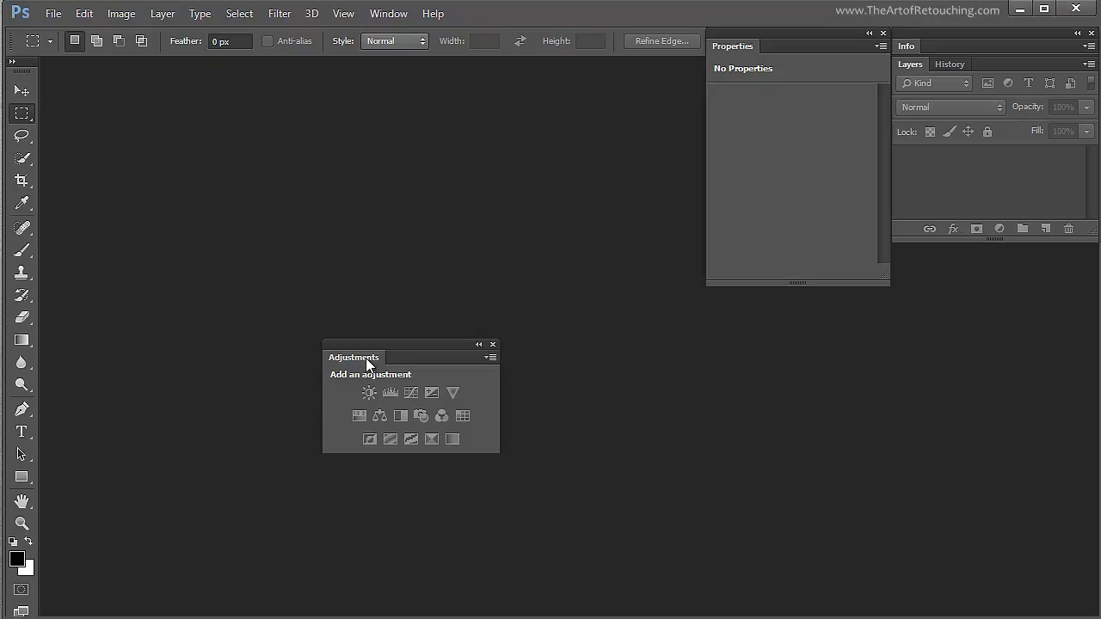
- Attach the Adjustments panel beneath the Layers group, and the Properties panel beneath Adjustments, in the same stack
left_click_drag(369, 361, 967, 237)
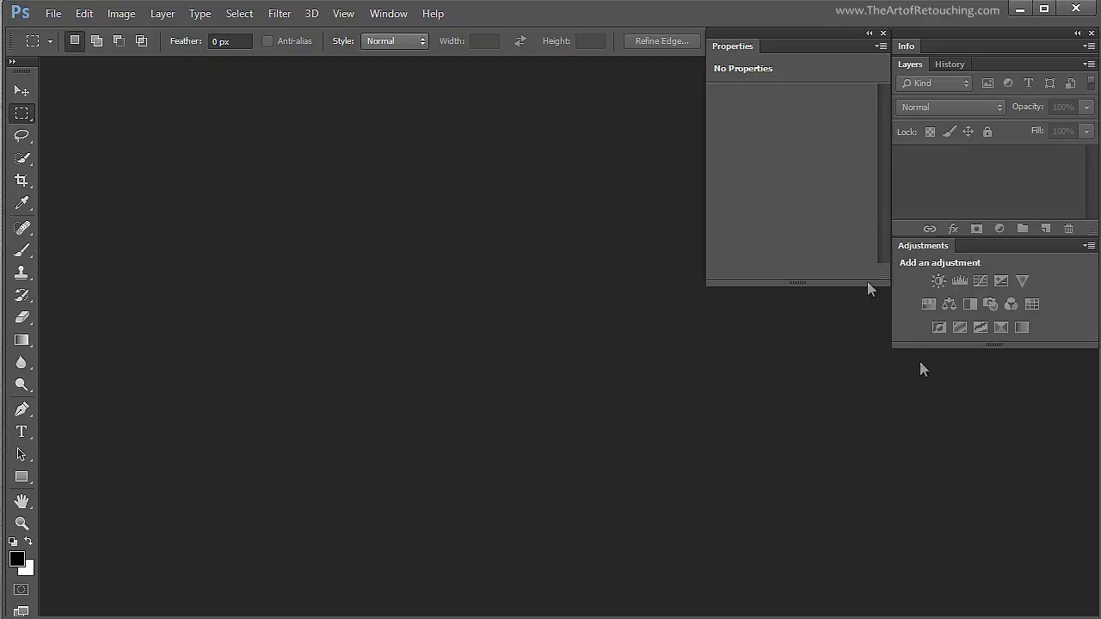
left_click_drag(725, 47, 958, 342)
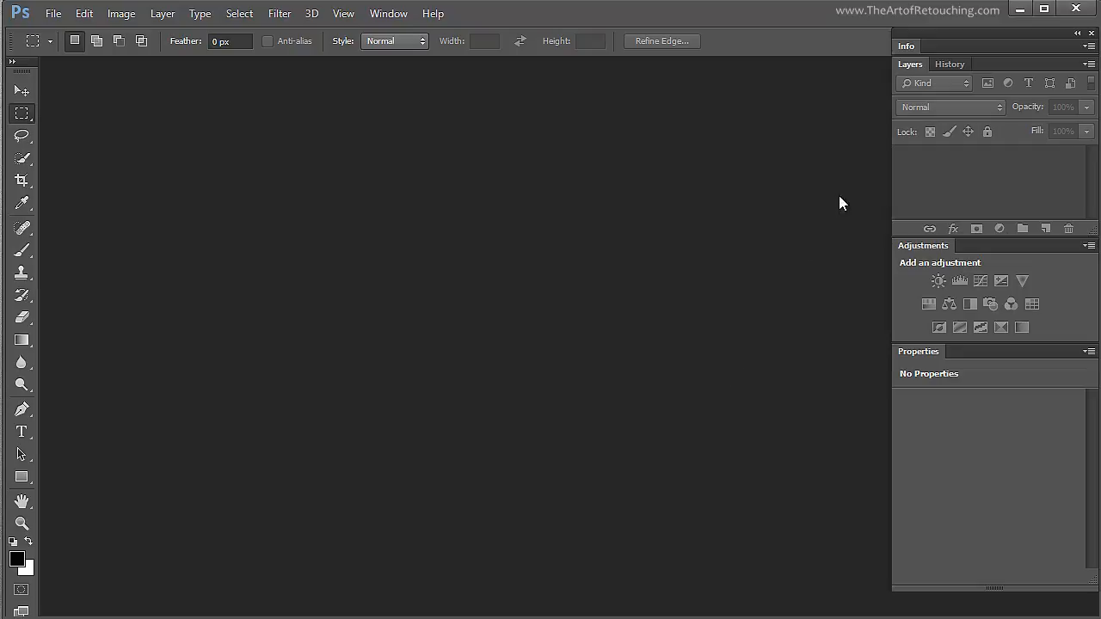
- Move the whole panel stack to the middle of the workspace and back to the edge, just below the workspace selector
left_click_drag(956, 29, 530, 53)
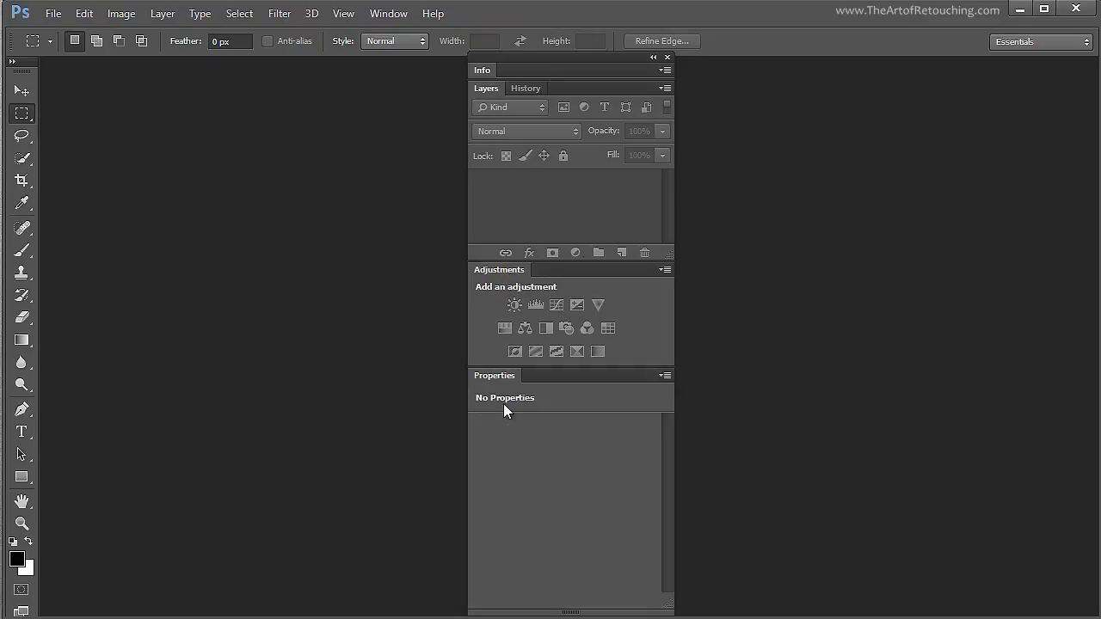
left_click_drag(535, 53, 928, 69)
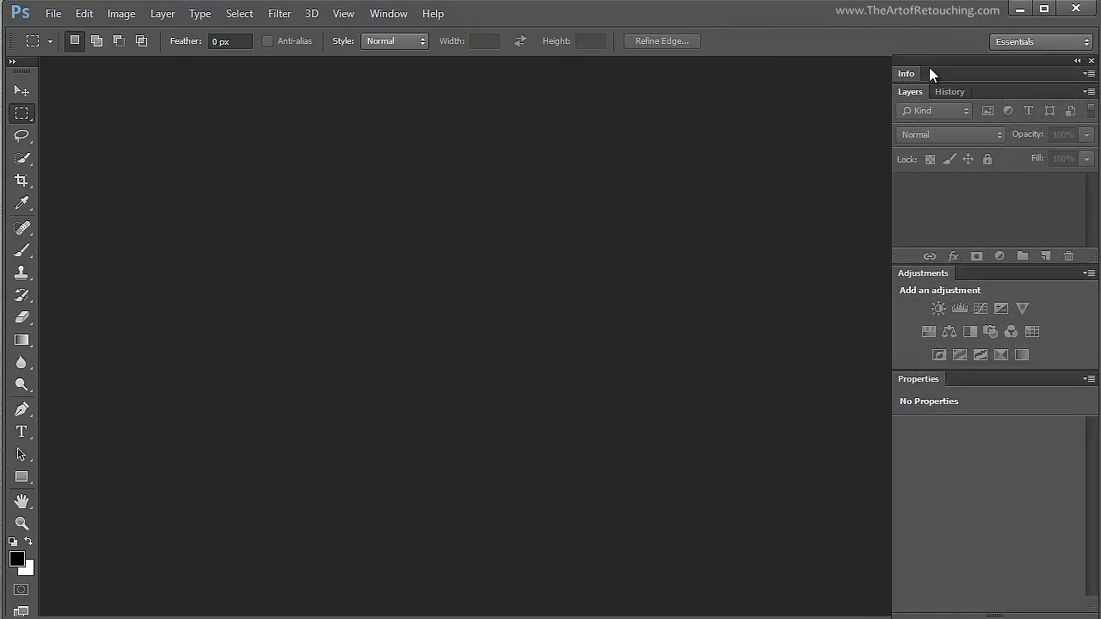
- Save the current panel layout as a new workspace named "AoR v2", without capturing keyboard shortcuts or menus
left_click(1083, 45)
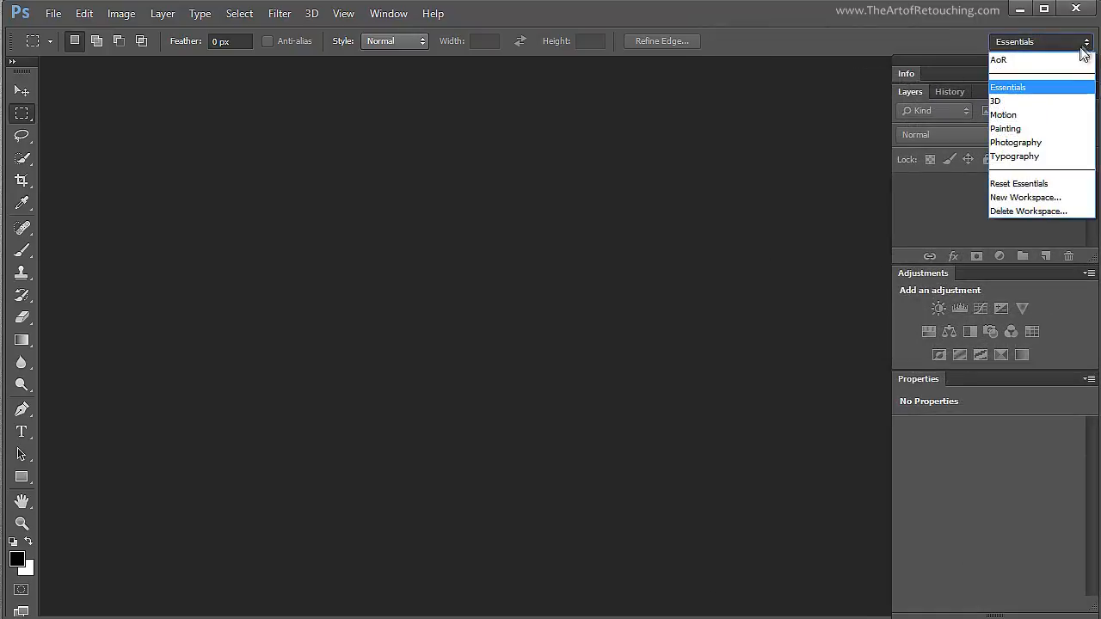
left_click(1048, 200)
left_click_drag(865, 246, 555, 244)
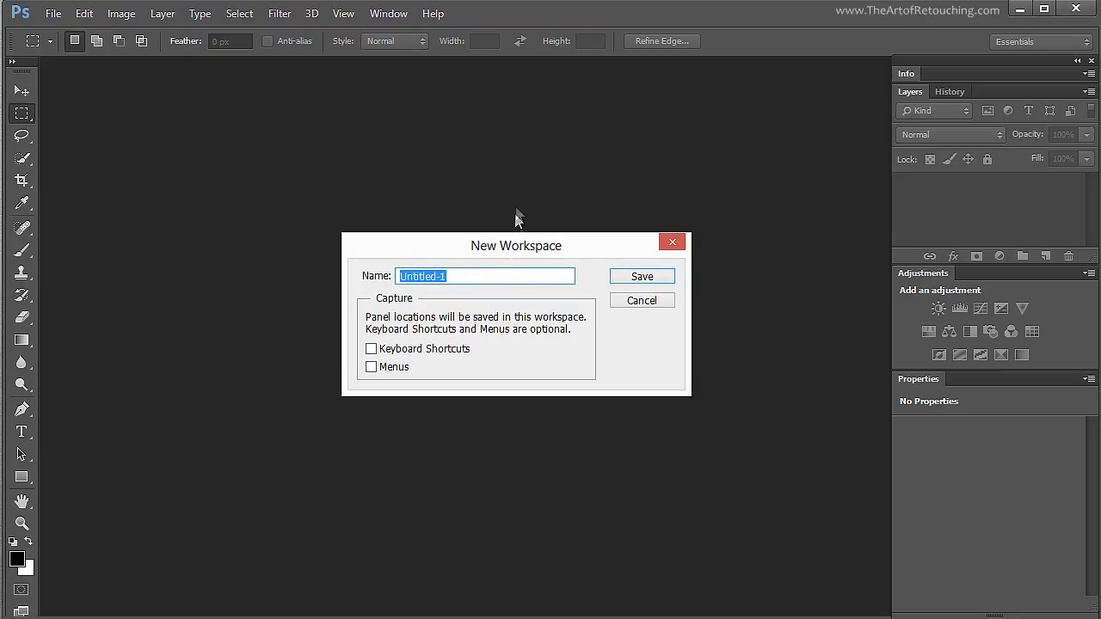
type("AoR")
type("v2")
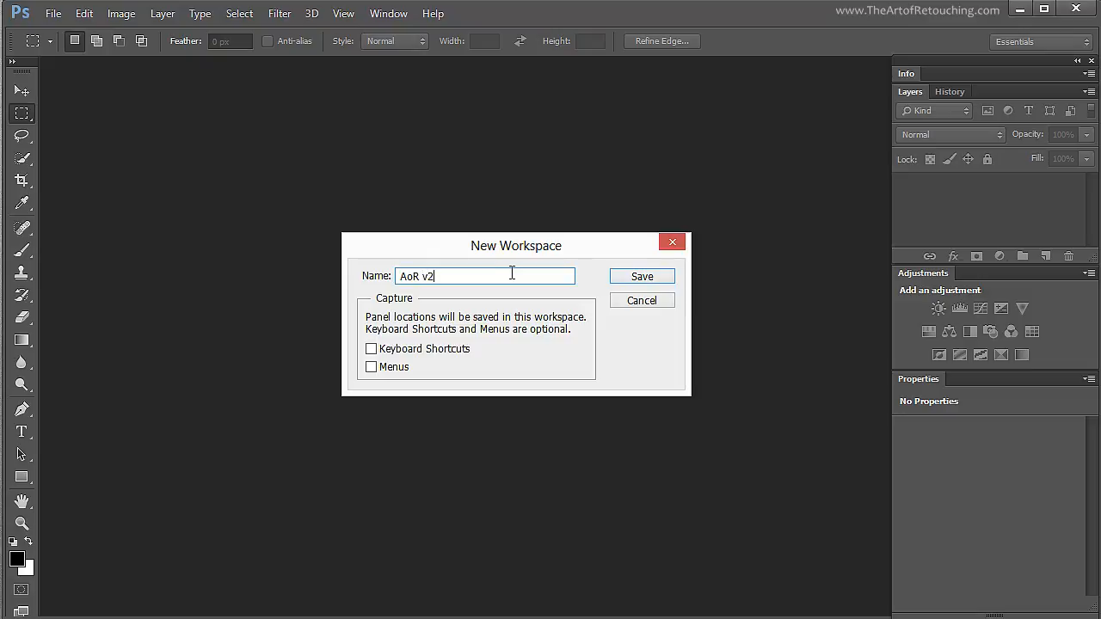
left_click(627, 282)
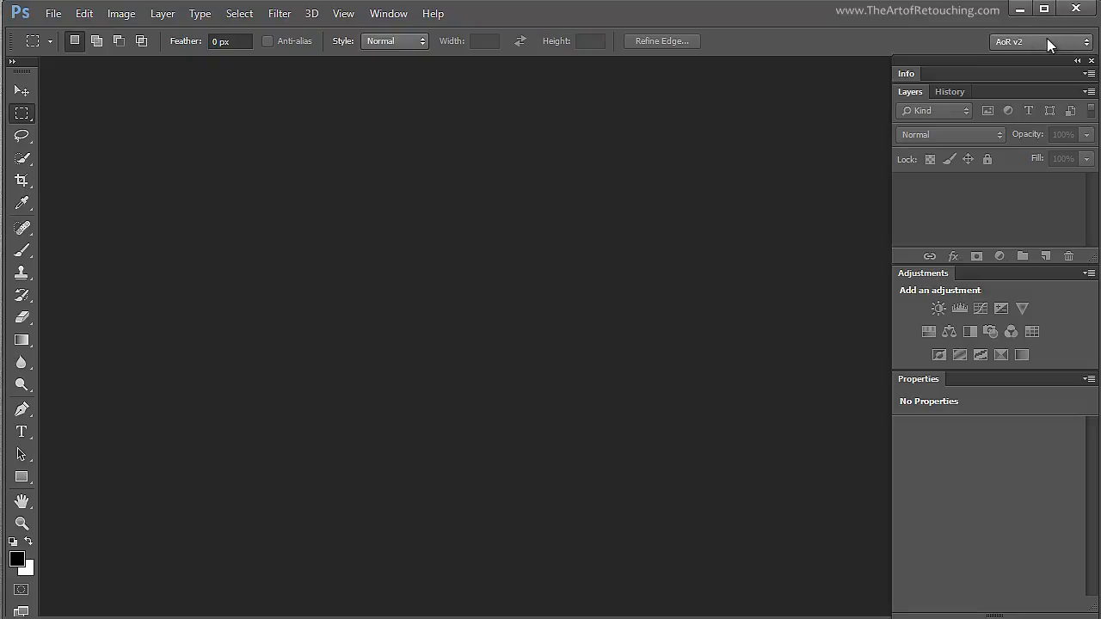
- Break up the panel stack by pulling the Info, Layers and Adjustments panels out as separate floating panels
left_click_drag(918, 66, 701, 127)
left_click_drag(330, 86, 186, 111)
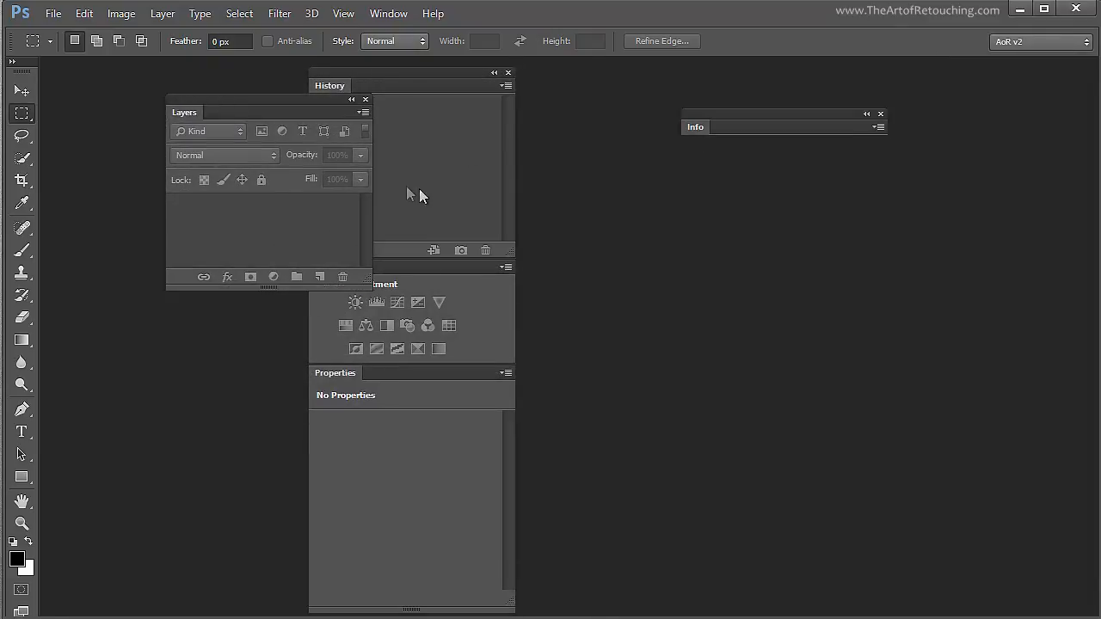
left_click(375, 282)
left_click_drag(337, 267, 190, 344)
- Reset the AoR v2 workspace to its saved panel layout
left_click(1019, 40)
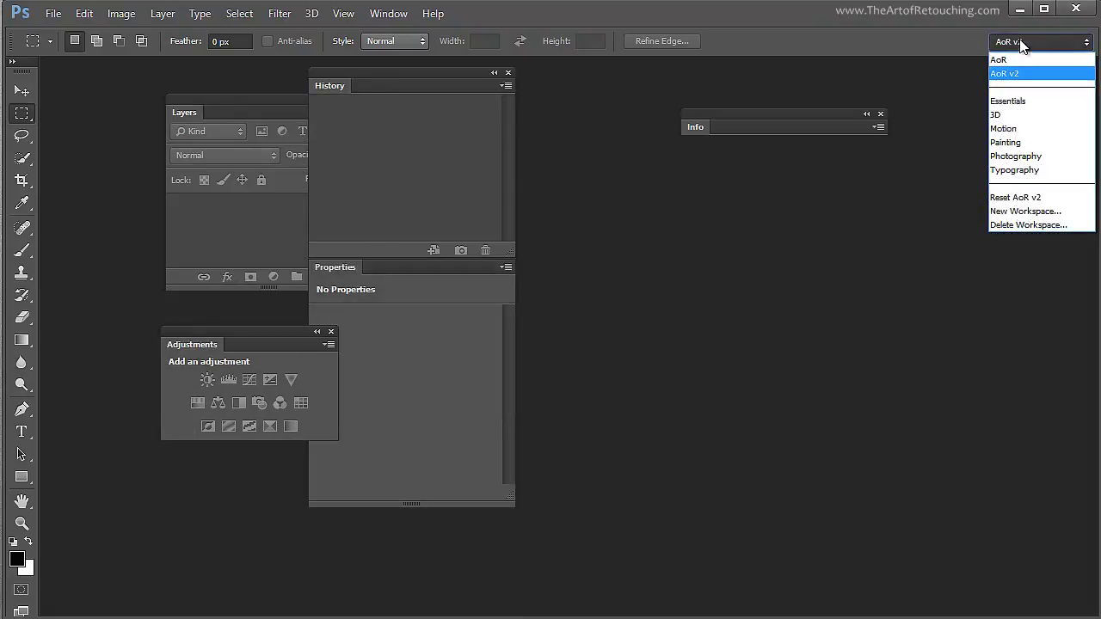
left_click(1052, 196)
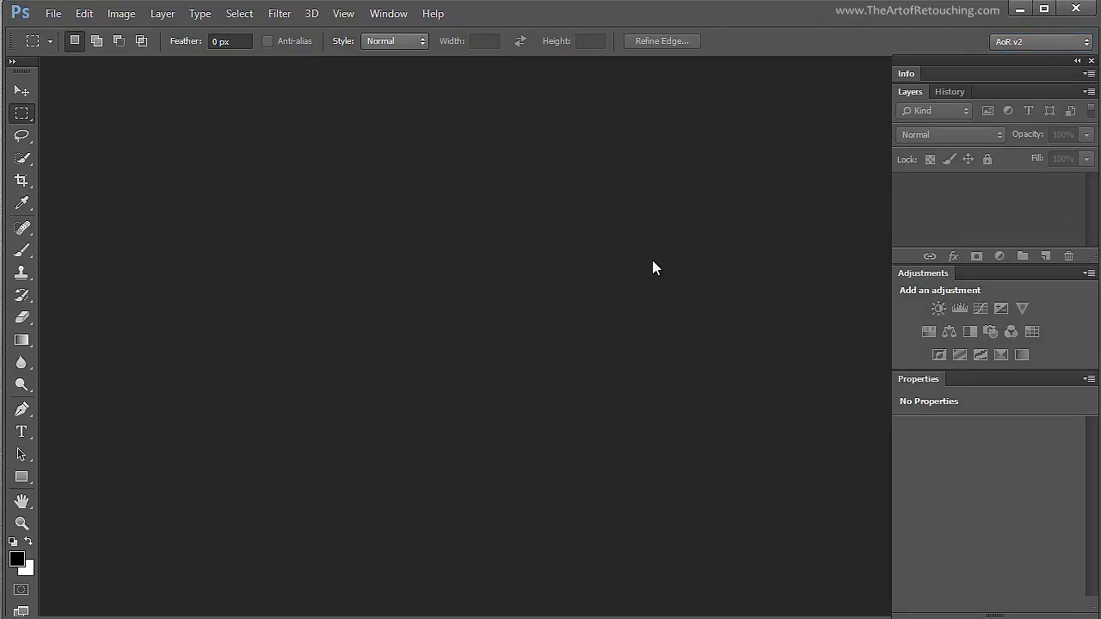
- Switch to the AoR workspace and reorder the grouped tabs so Layers comes before History
left_click(1051, 39)
left_click(1036, 42)
left_click(1031, 43)
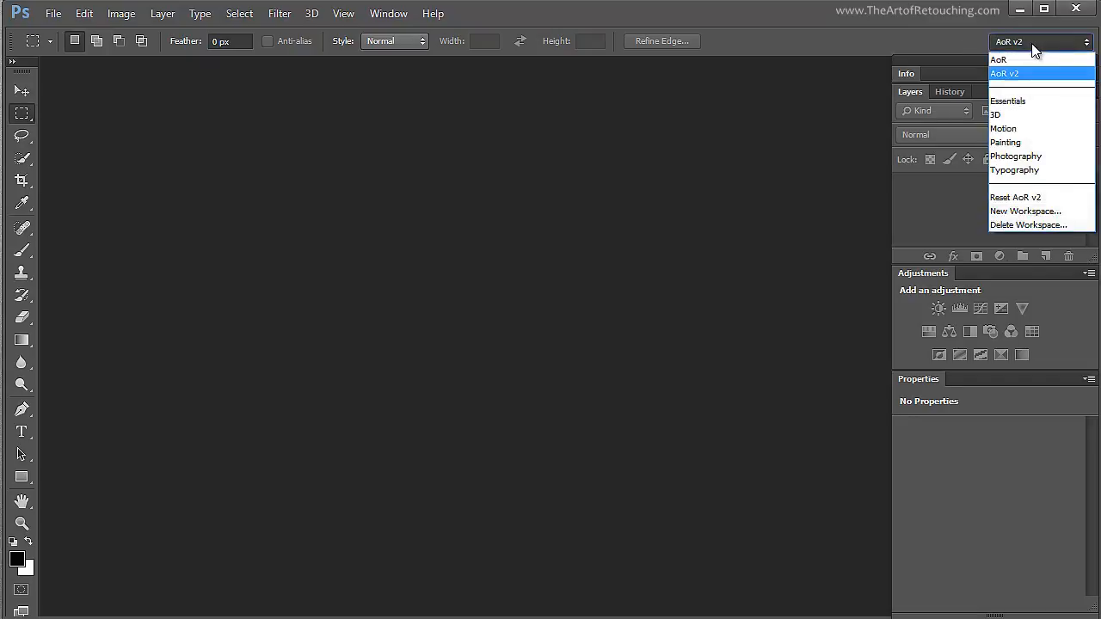
left_click(1006, 57)
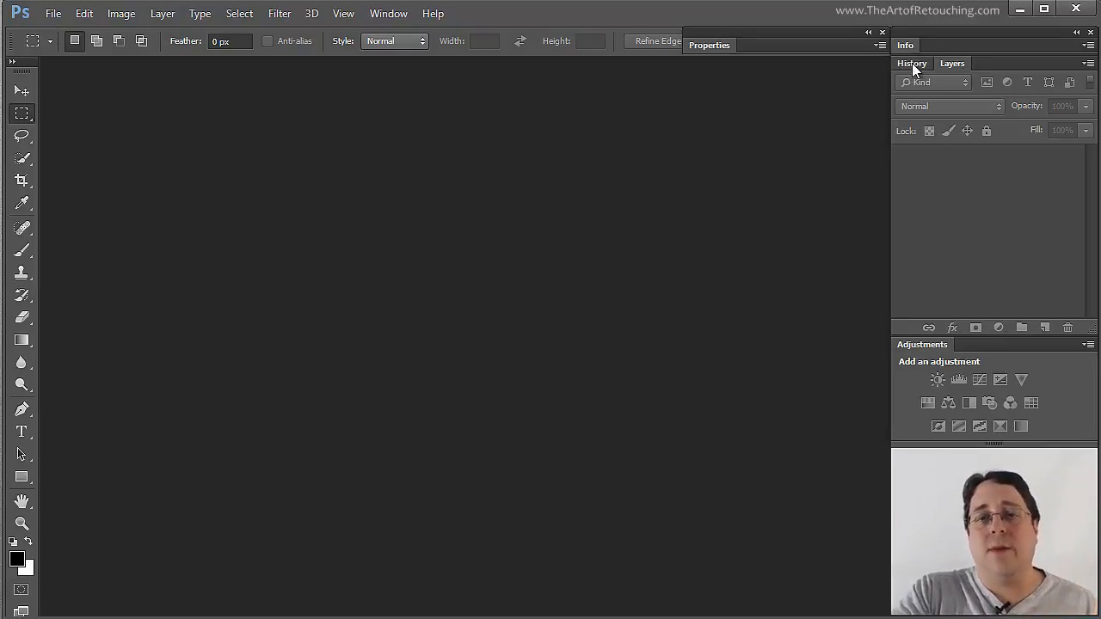
left_click_drag(911, 63, 957, 62)
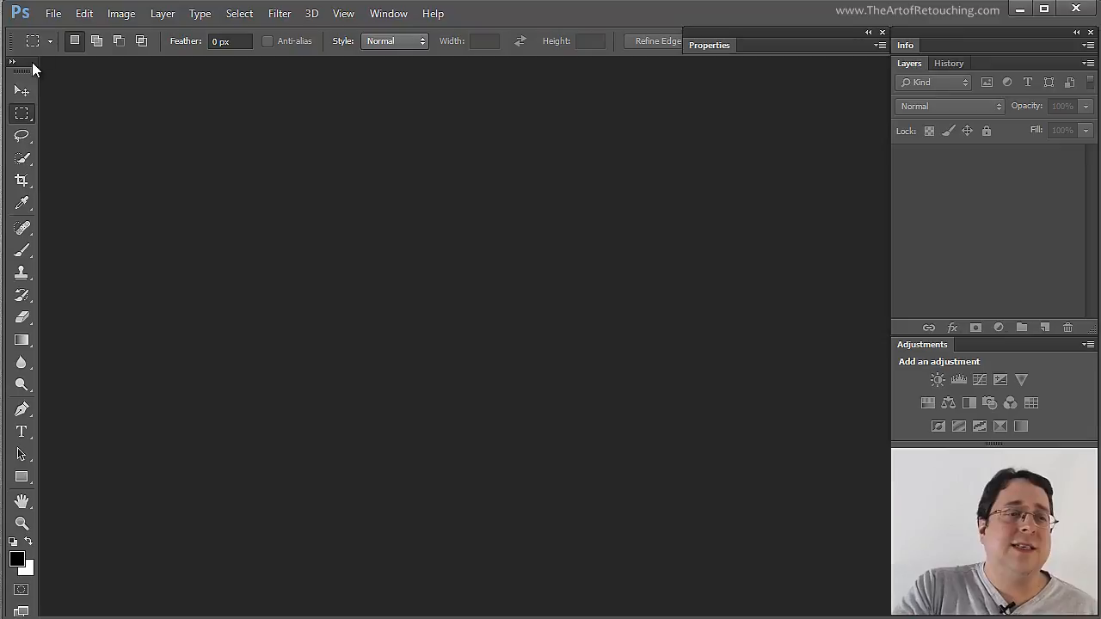
- Float the Tools panel, switch it to two columns and back to one, and dock it again in its original place
left_click_drag(36, 69, 146, 78)
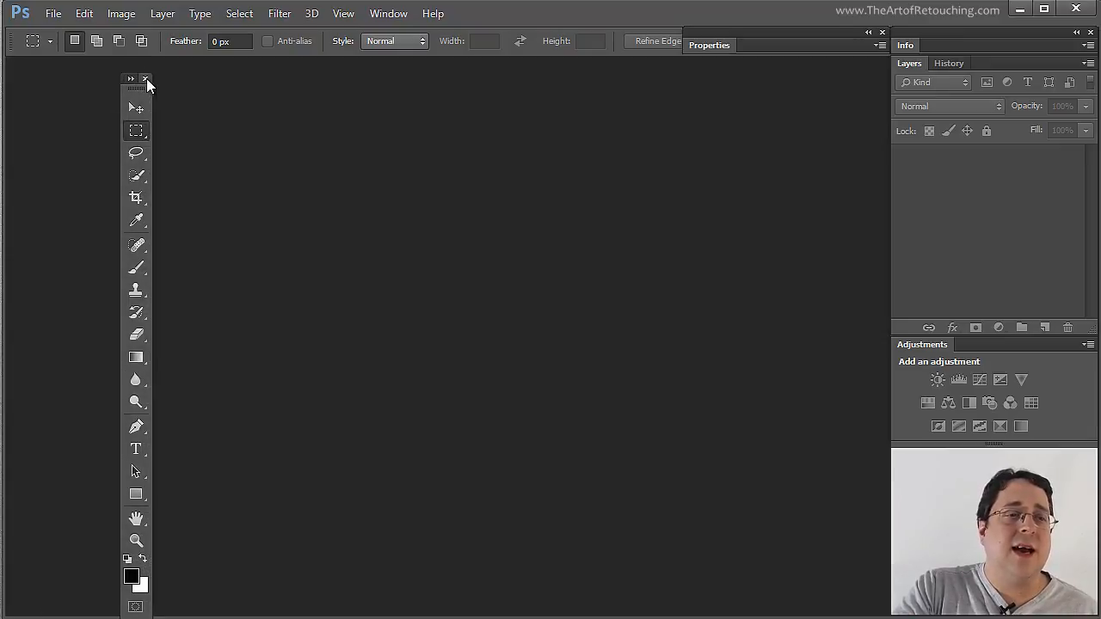
left_click(132, 80)
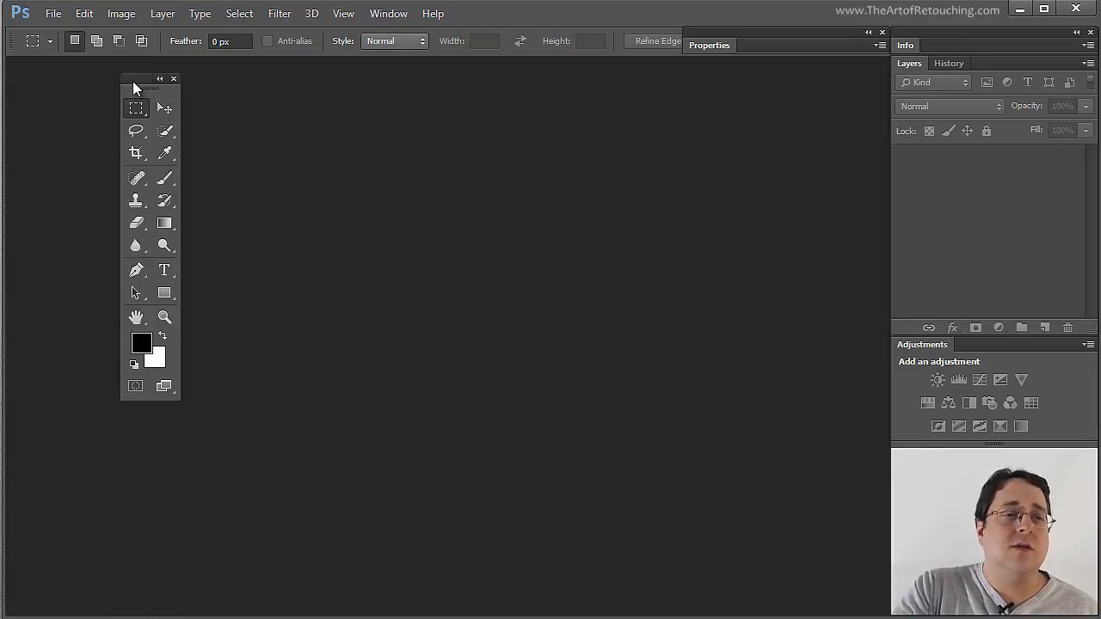
left_click(160, 80)
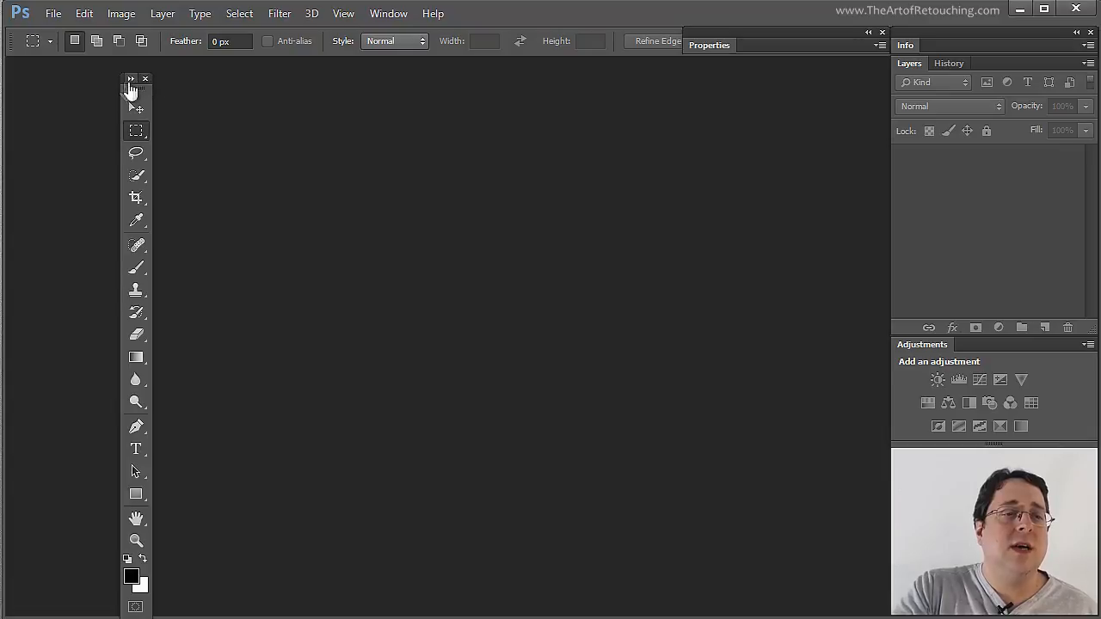
left_click_drag(131, 90, 17, 79)
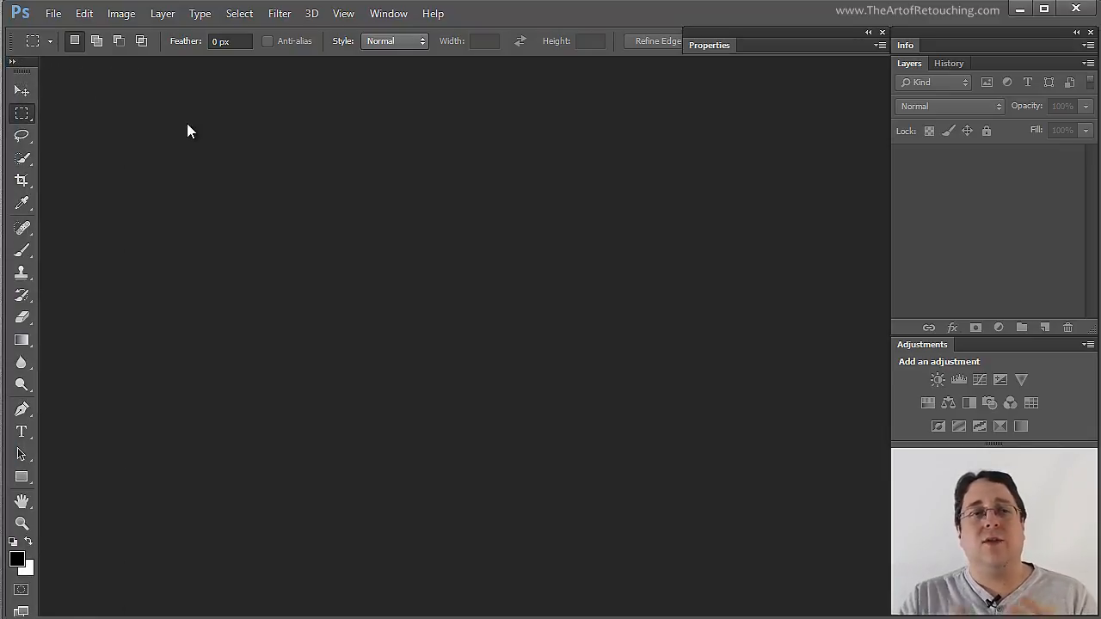